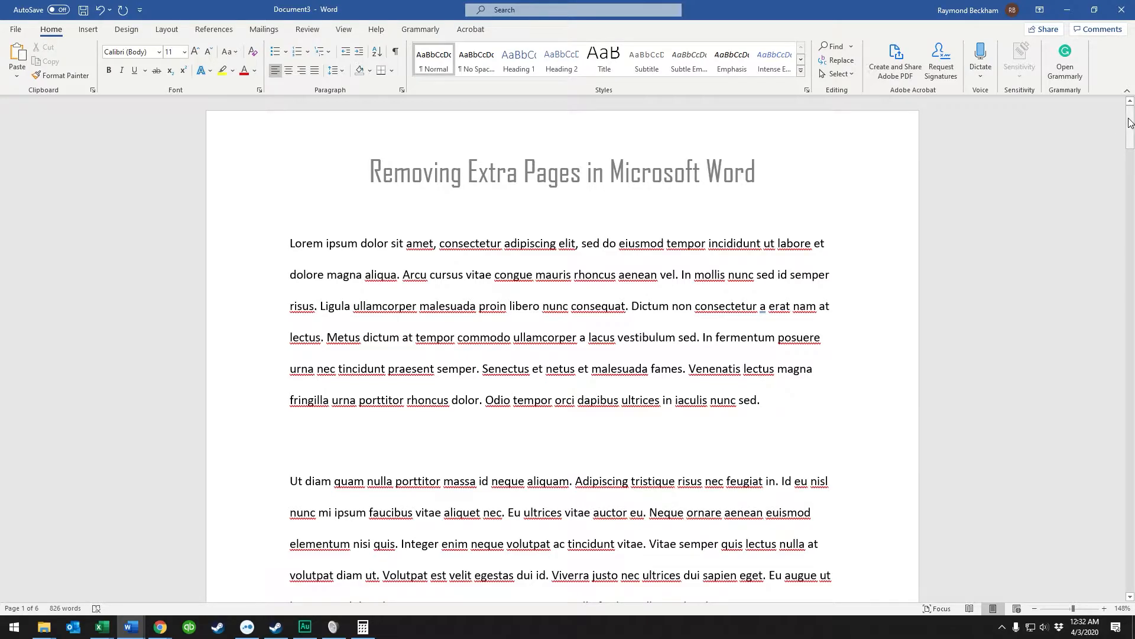
drag(1130, 120, 1129, 533)
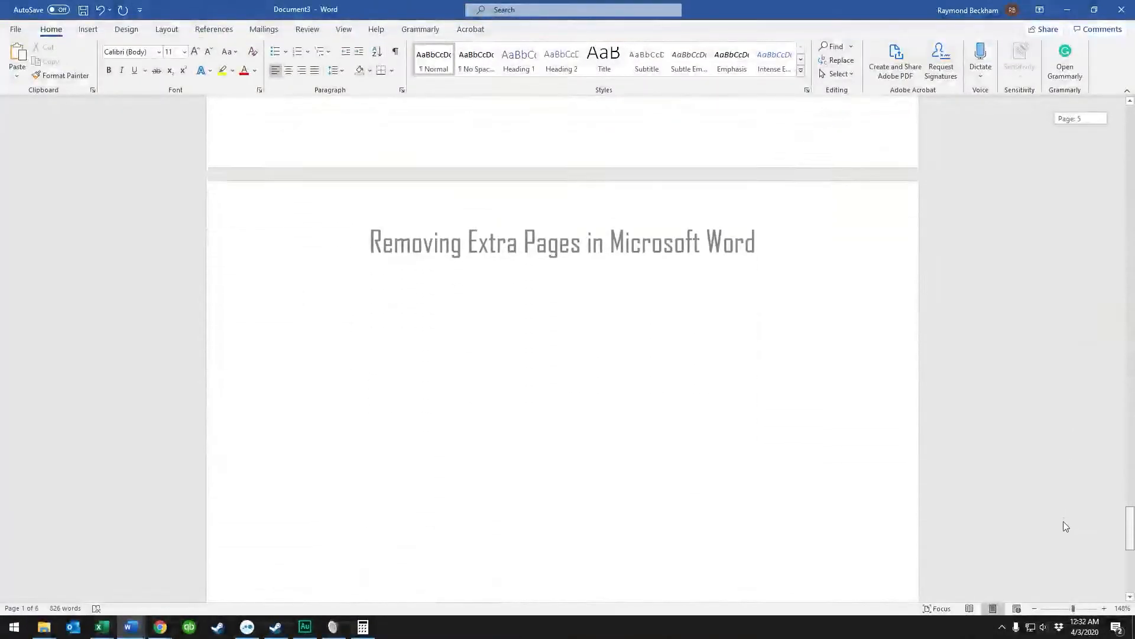
drag(1064, 521, 1066, 573)
scroll(645, 444, up, 3)
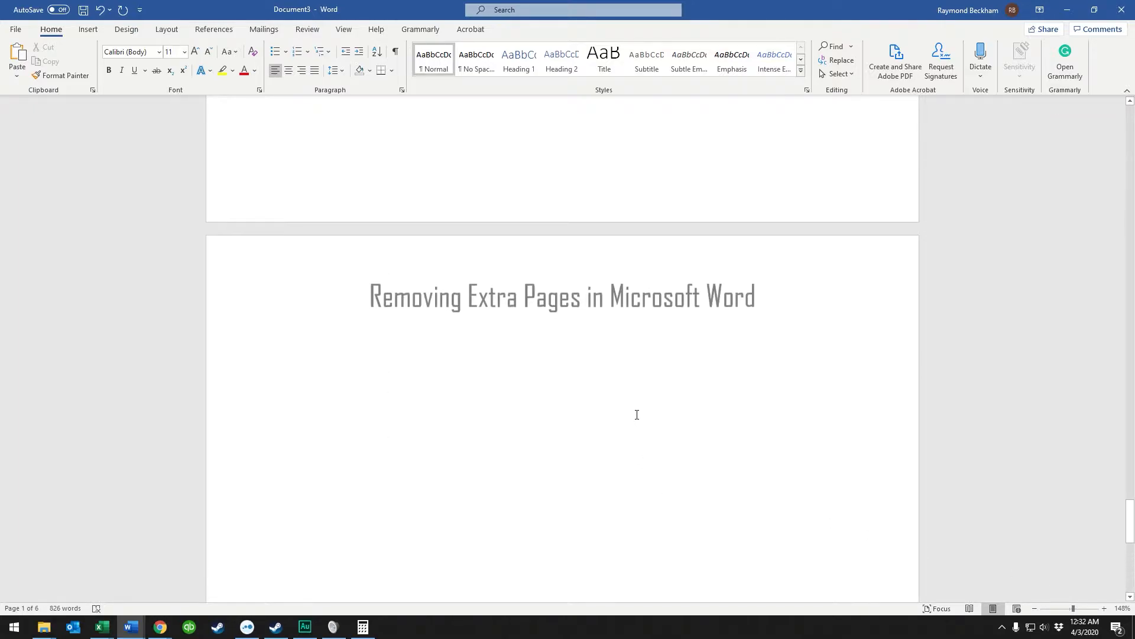
scroll(639, 426, down, 3)
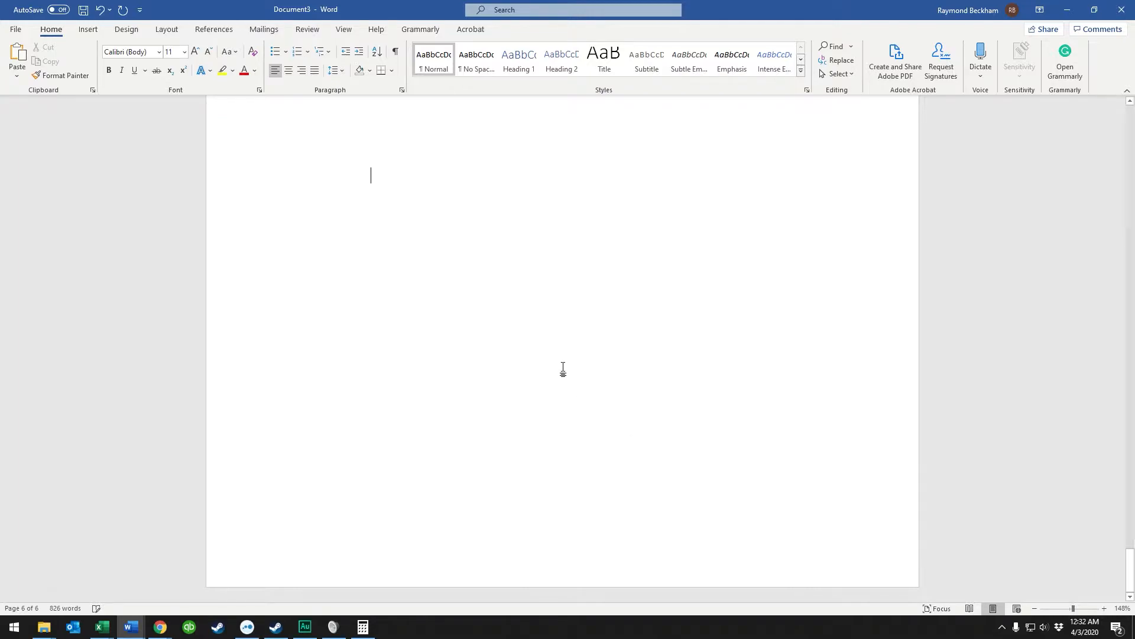
scroll(564, 371, up, 3)
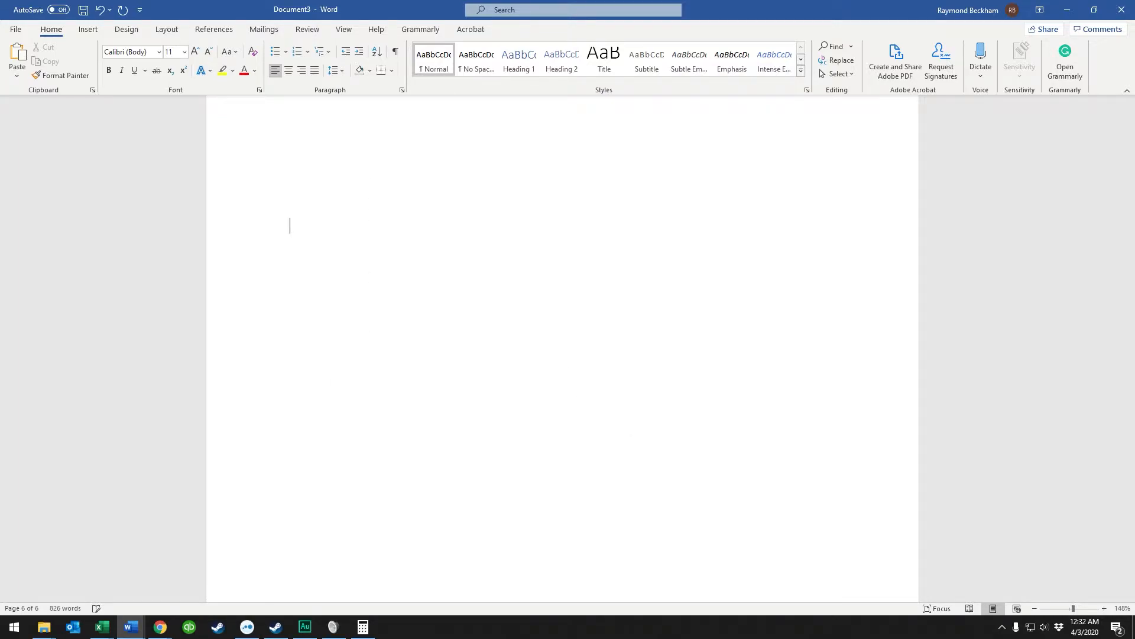
scroll(564, 355, up, 3)
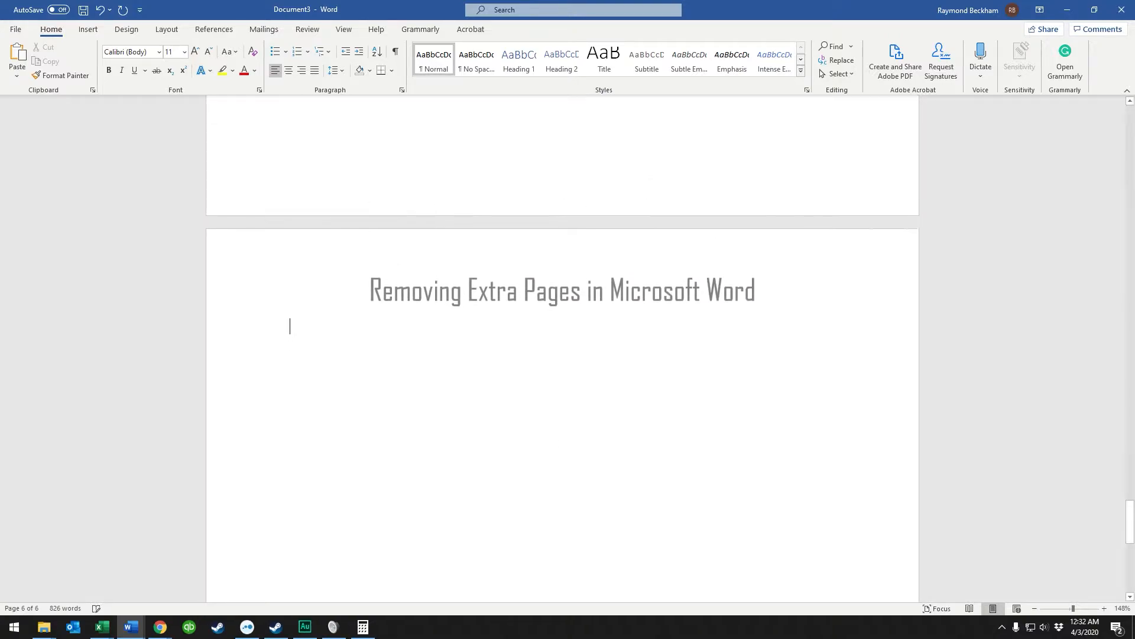
scroll(564, 355, down, 4)
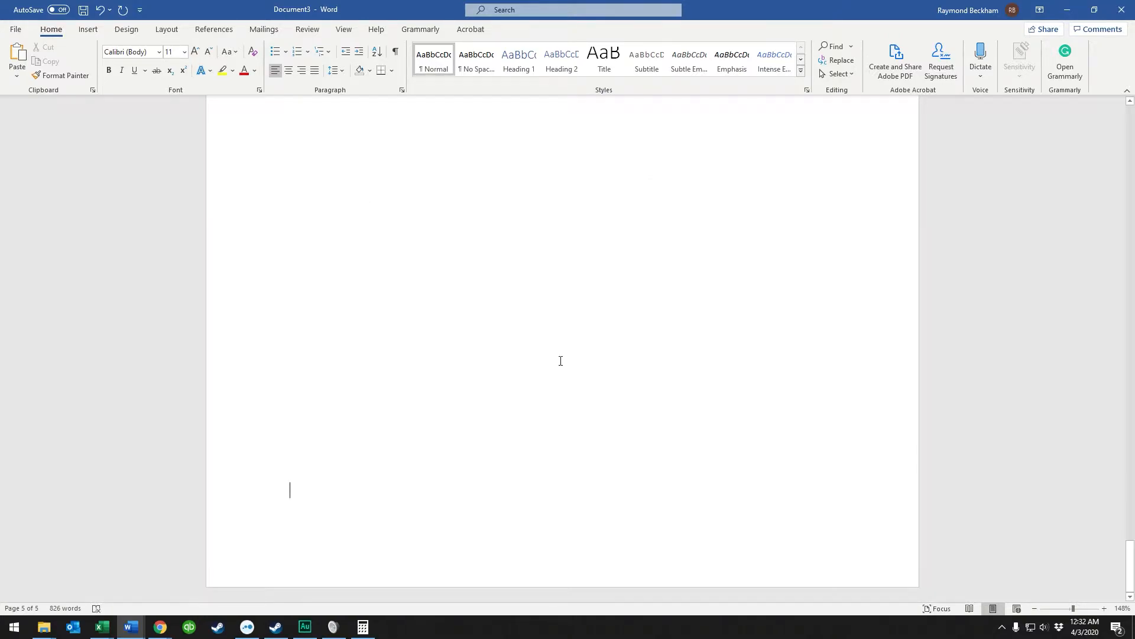
scroll(560, 359, down, 1)
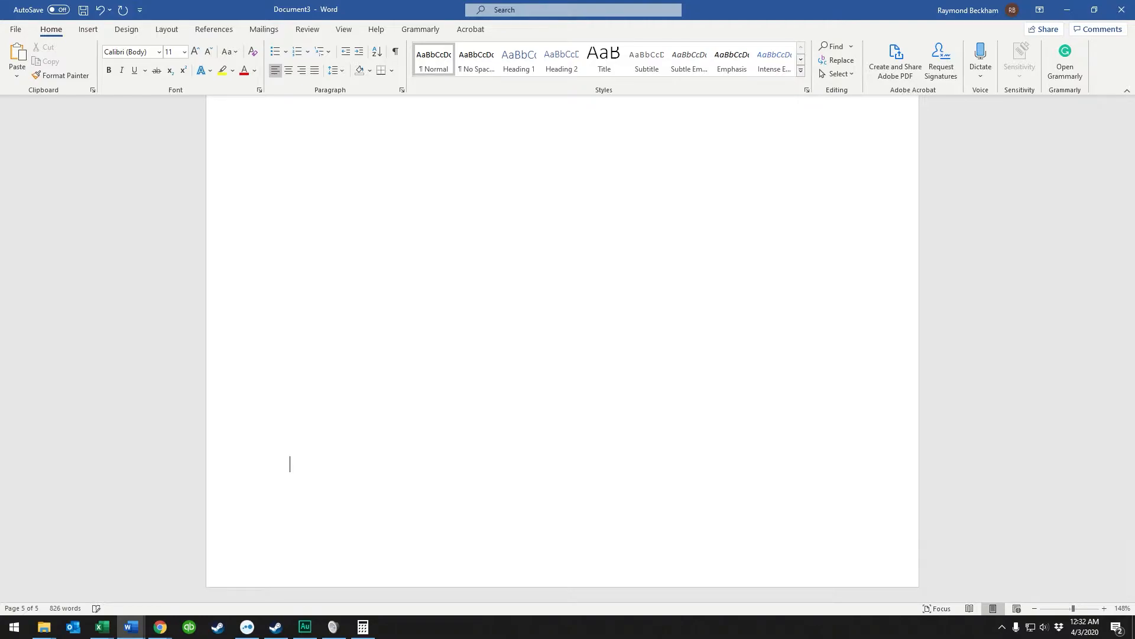
scroll(565, 355, up, 3)
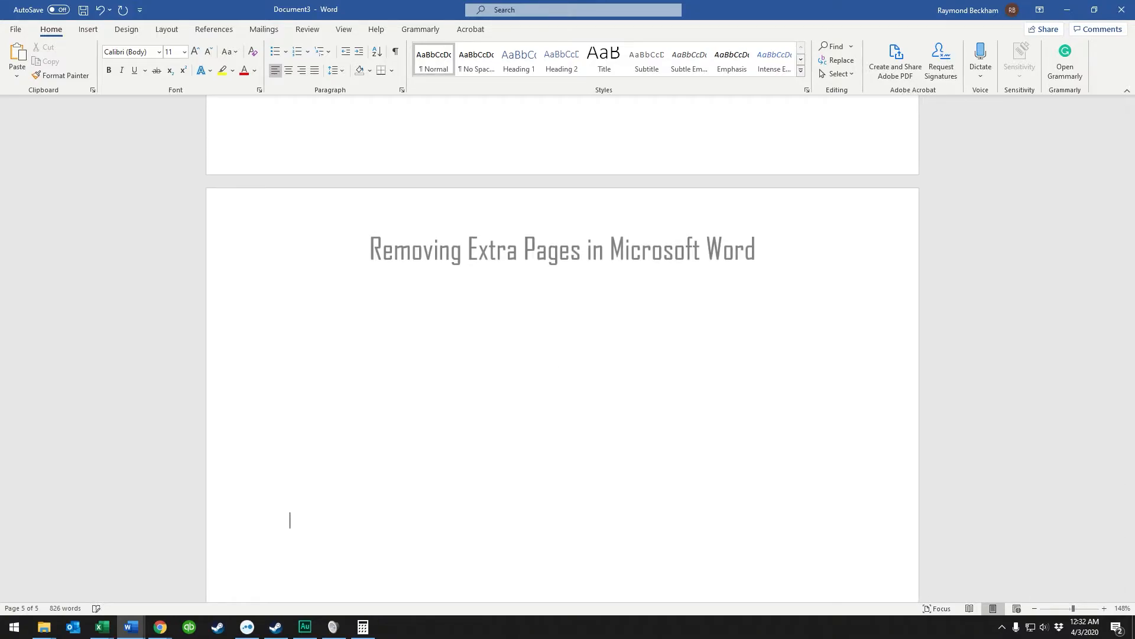
Step: Delete the blank page after the table with Backspace, leaving four pages
key(BackSpace)
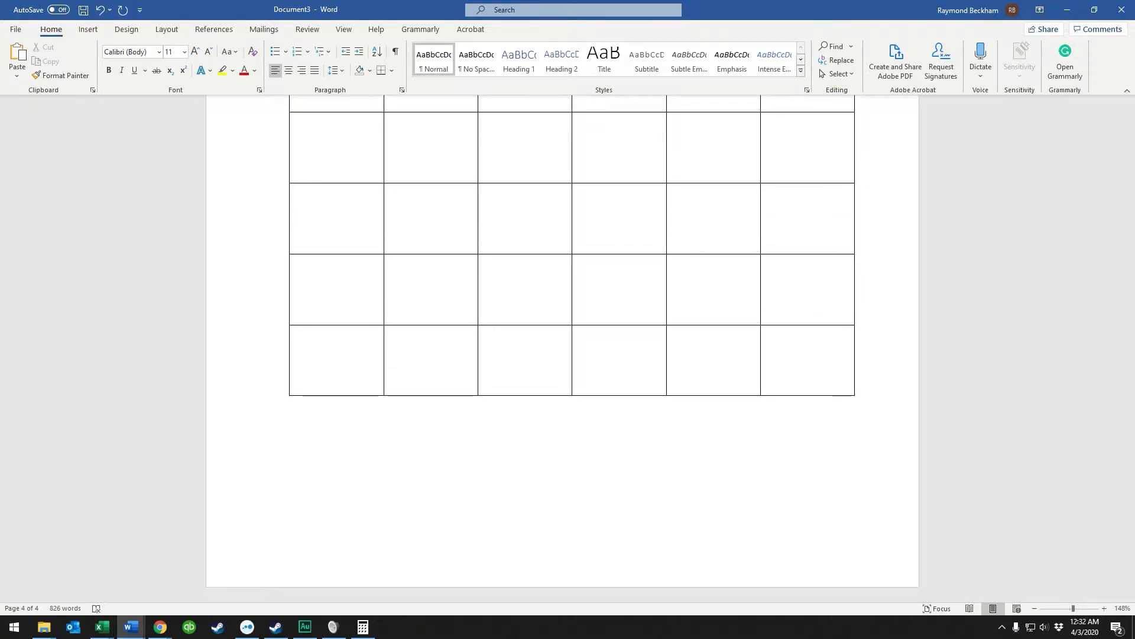
scroll(539, 344, up, 2)
scroll(538, 345, down, 2)
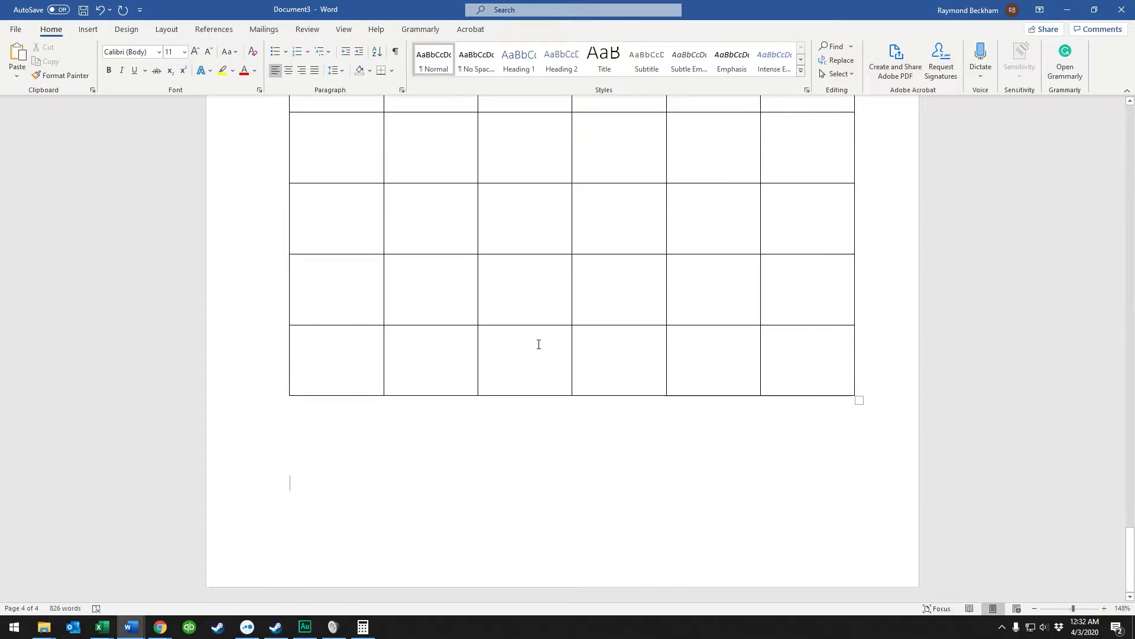
scroll(539, 344, down, 3)
scroll(539, 345, down, 2)
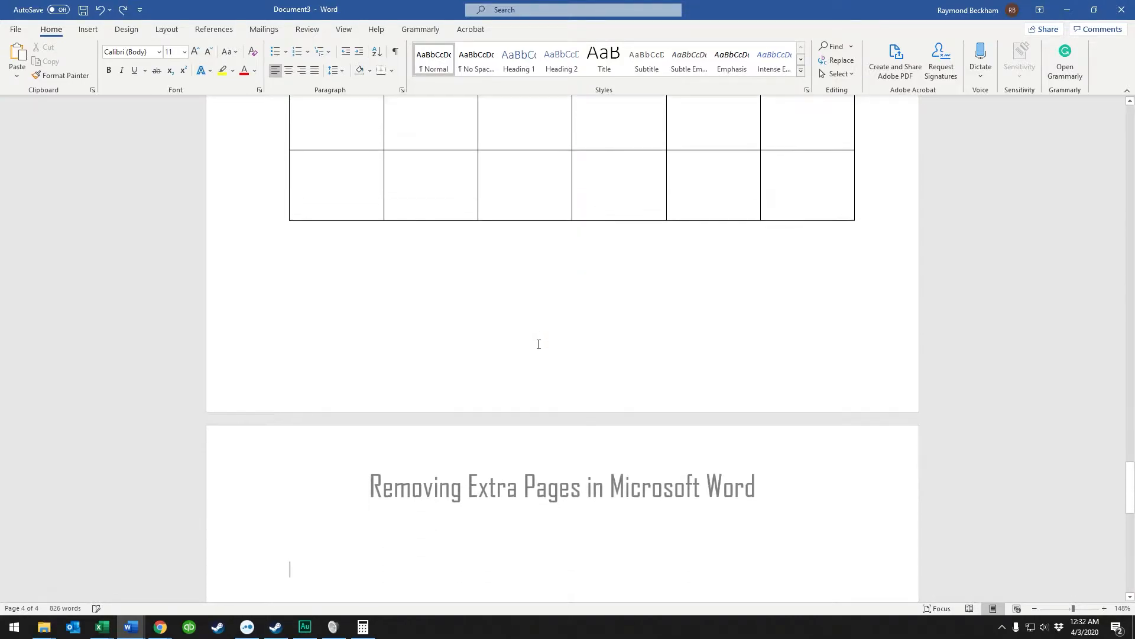
scroll(539, 345, down, 3)
scroll(538, 344, down, 3)
scroll(539, 345, up, 3)
scroll(538, 347, up, 1)
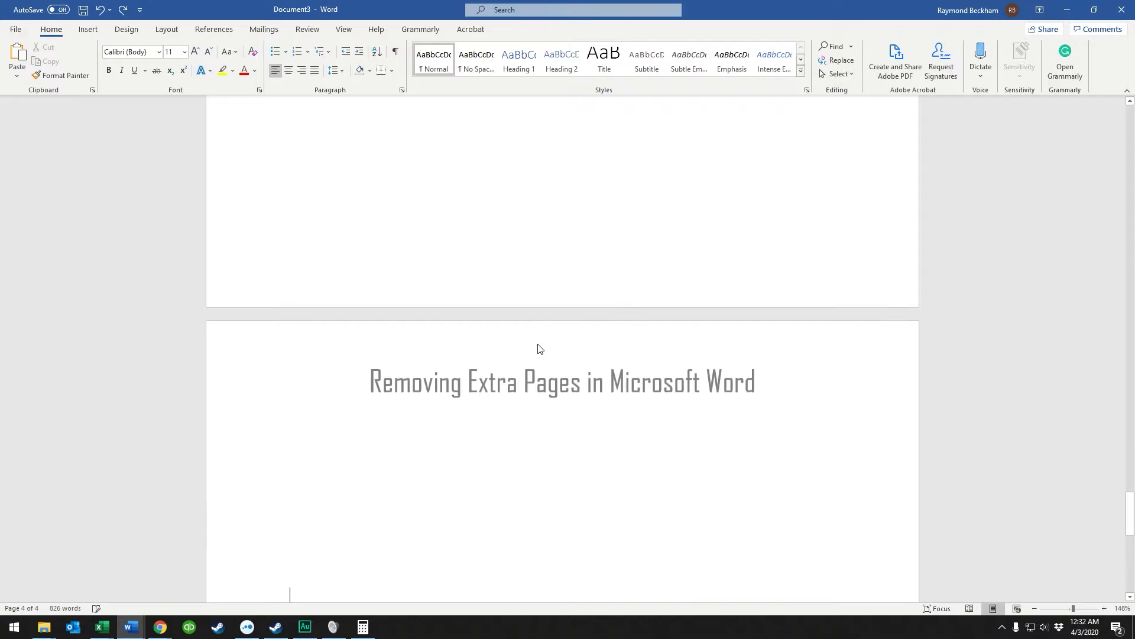
scroll(539, 346, down, 3)
scroll(539, 346, down, 2)
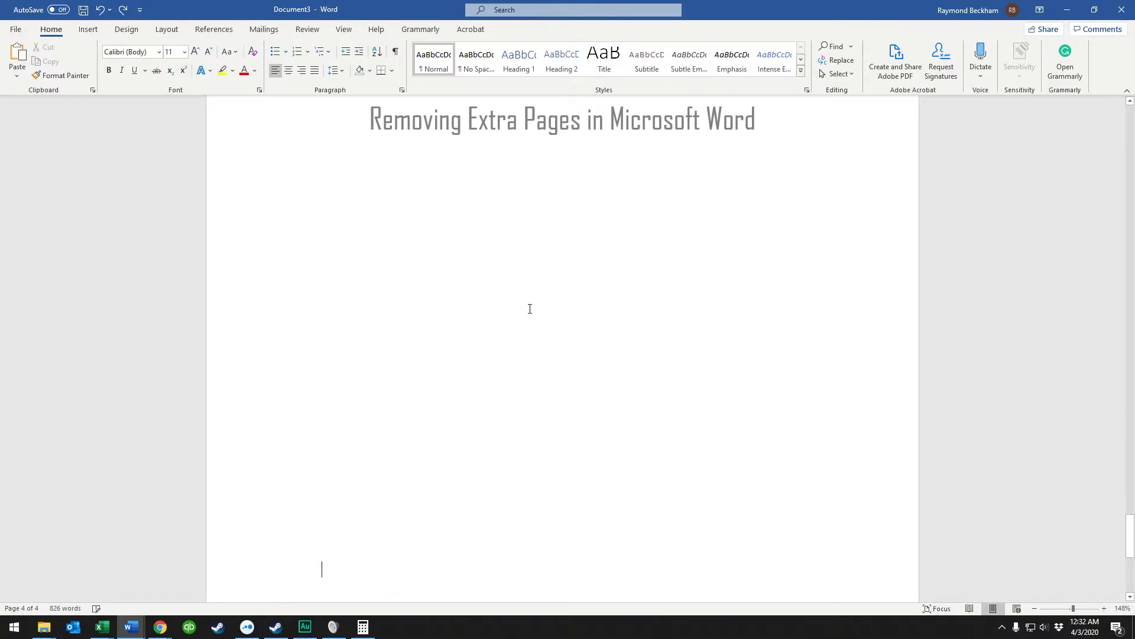
scroll(559, 298, up, 3)
scroll(595, 338, down, 3)
scroll(594, 337, up, 5)
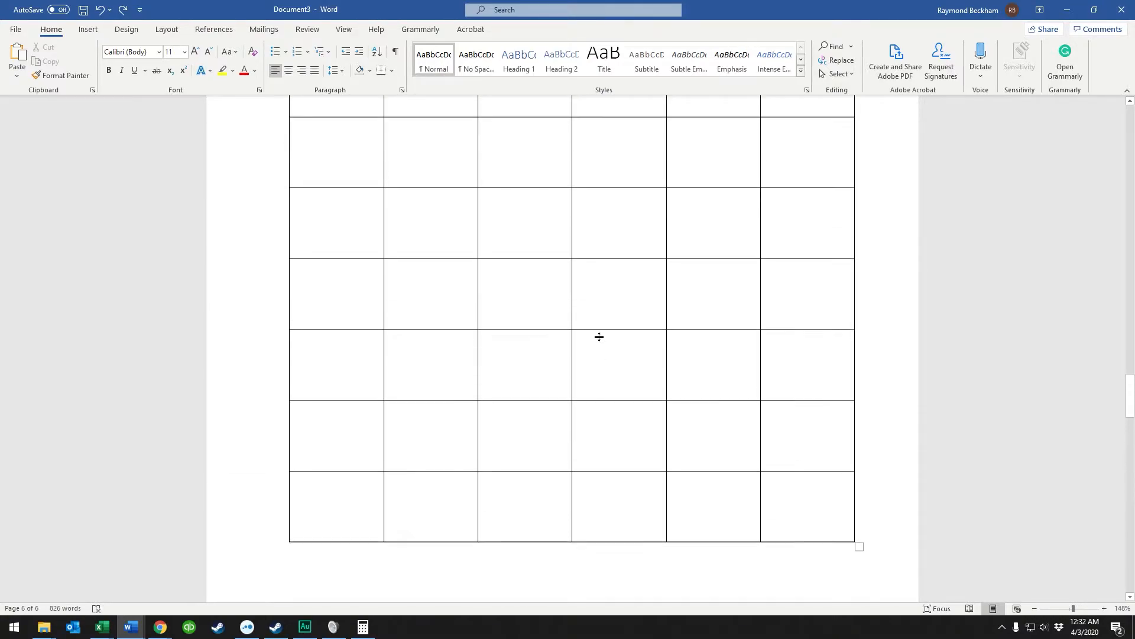
scroll(595, 337, down, 3)
scroll(594, 337, down, 5)
scroll(654, 352, up, 2)
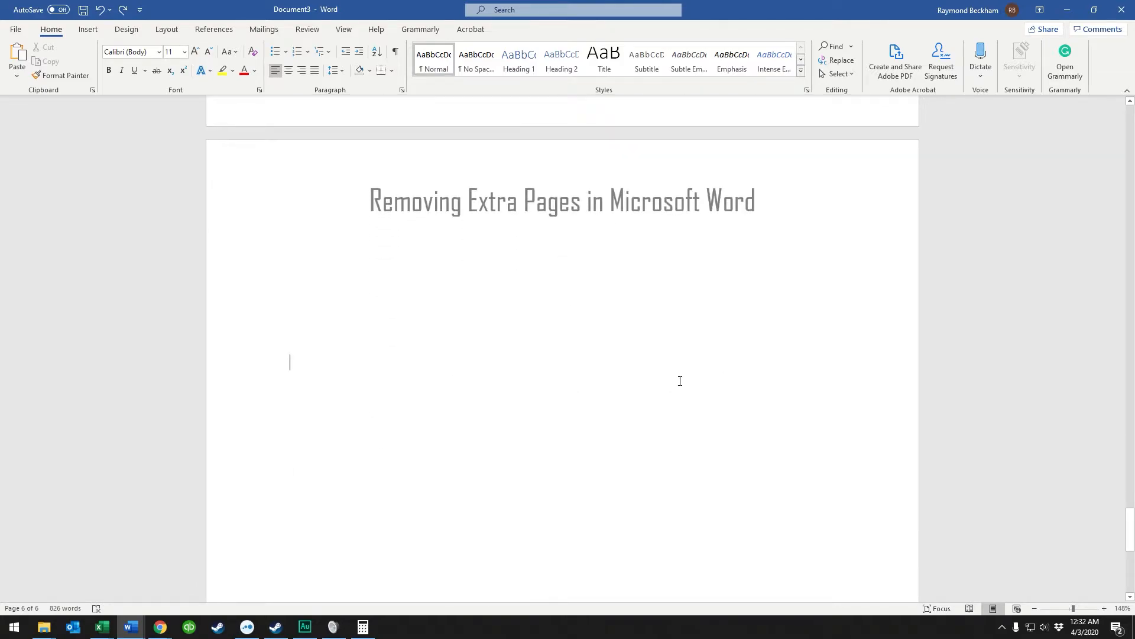
scroll(680, 381, down, 3)
scroll(639, 418, up, 3)
scroll(612, 395, down, 2)
scroll(609, 392, up, 2)
scroll(657, 381, up, 3)
scroll(799, 399, down, 5)
scroll(674, 449, down, 3)
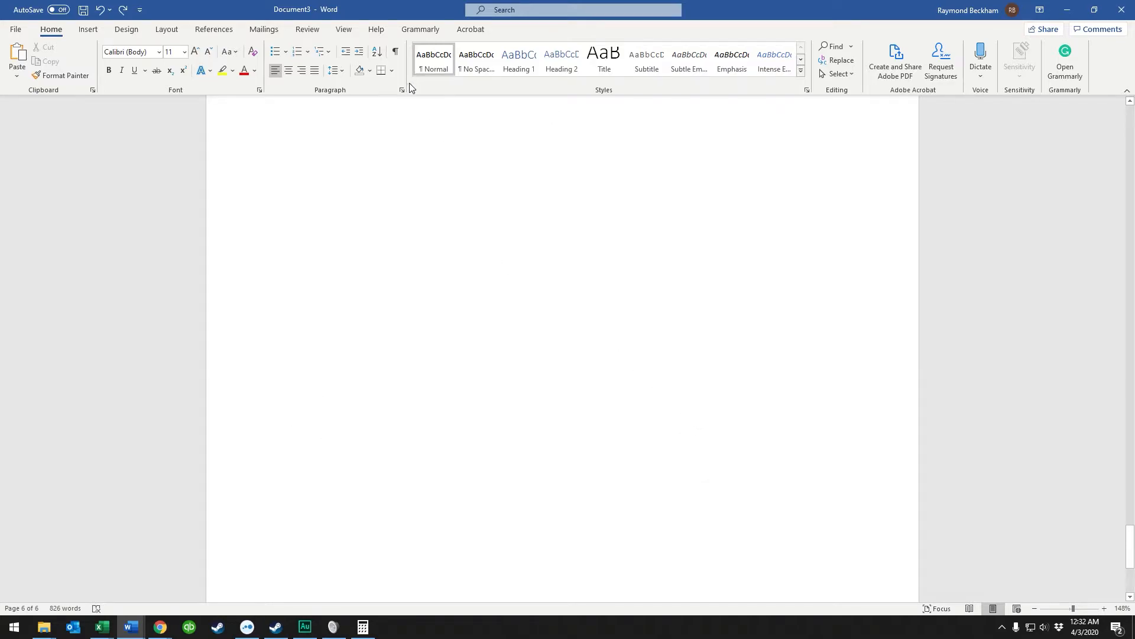
Step: Show paragraph marks and select the column of empty paragraphs on the blank page
click(395, 55)
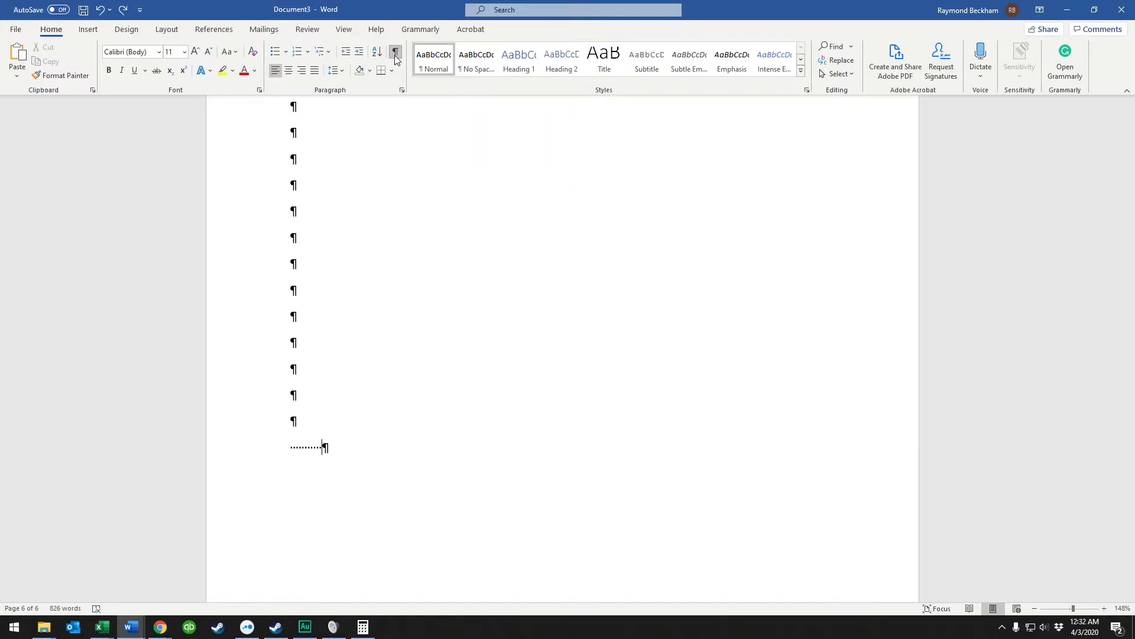
scroll(465, 428, up, 3)
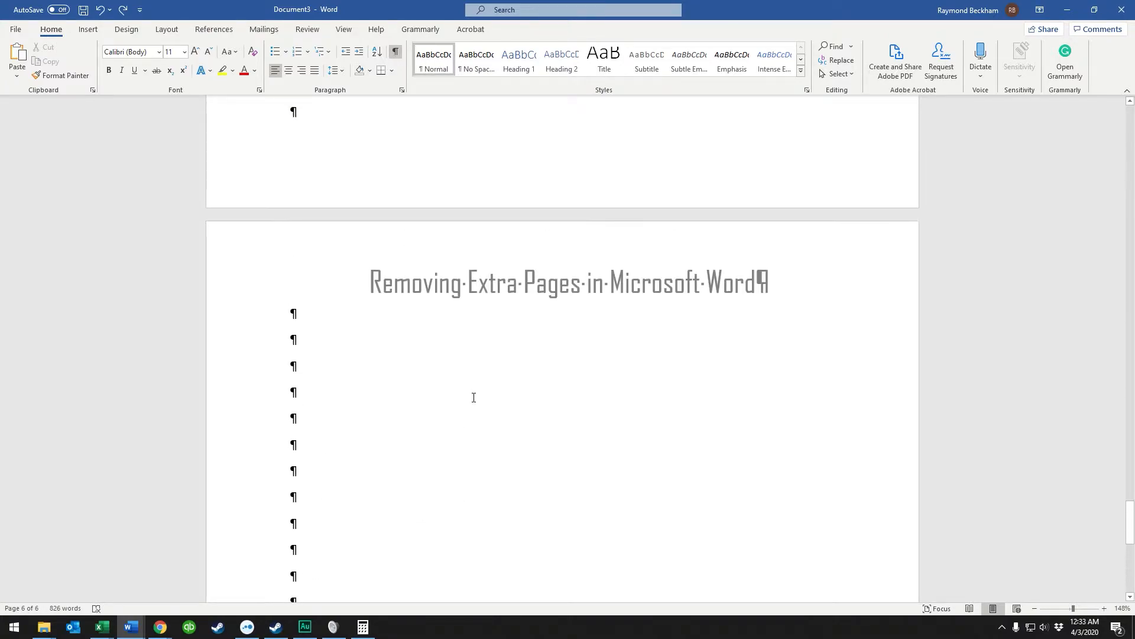
scroll(466, 417, down, 3)
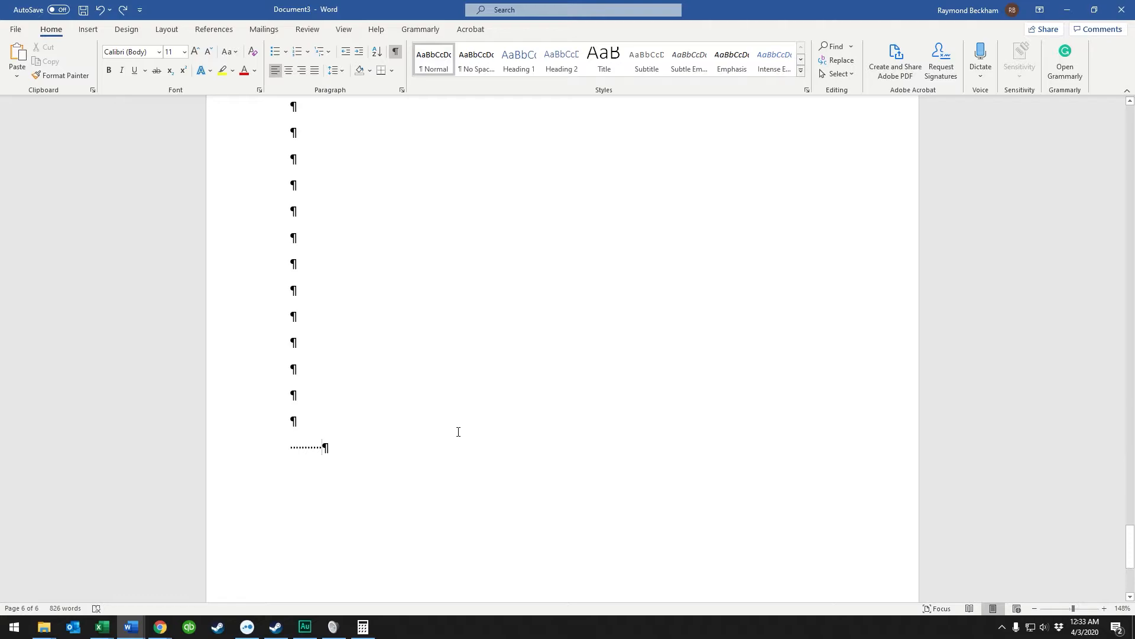
drag(329, 447, 290, 447)
click(323, 381)
drag(293, 355, 273, 261)
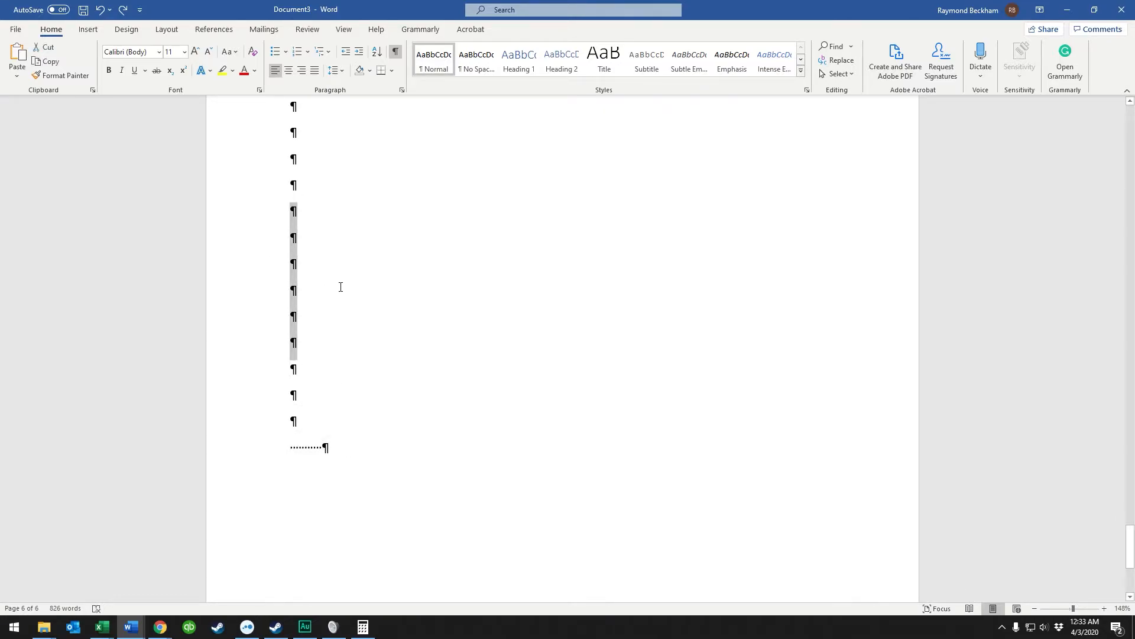
scroll(273, 261, up, 3)
click(417, 439)
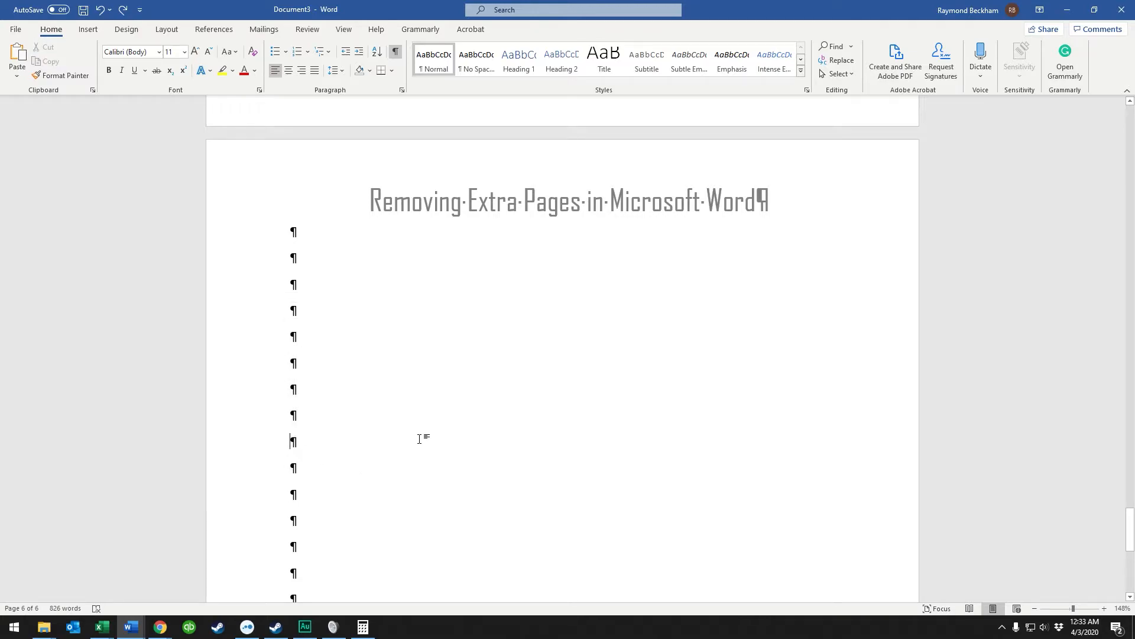
scroll(391, 444, down, 3)
drag(324, 406, 262, 355)
scroll(249, 312, up, 3)
scroll(249, 313, down, 3)
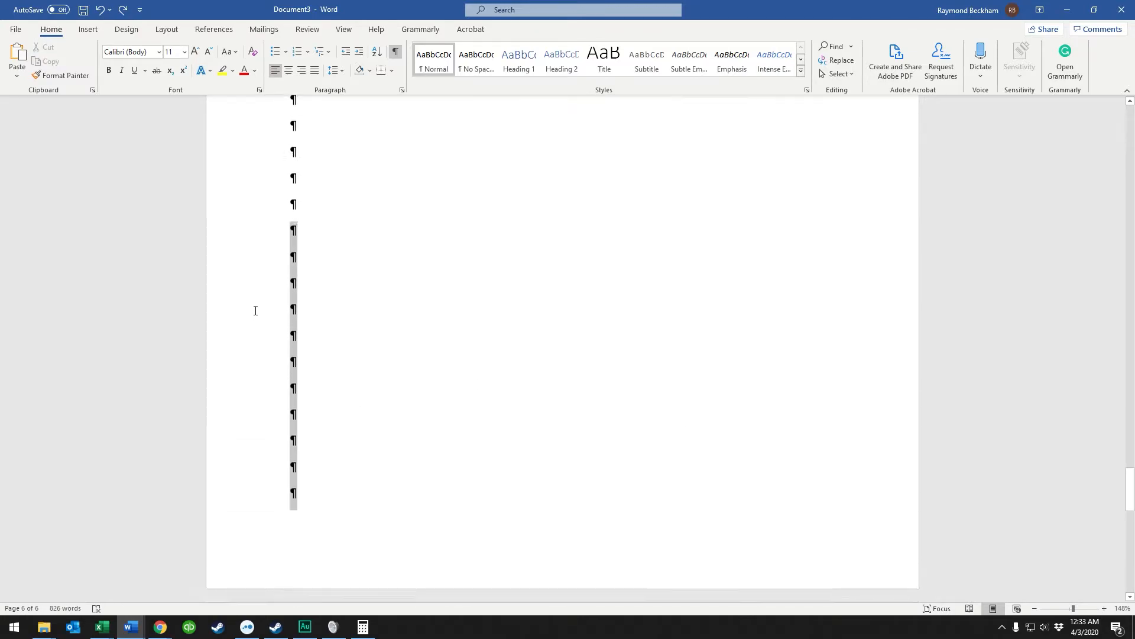
scroll(252, 311, up, 3)
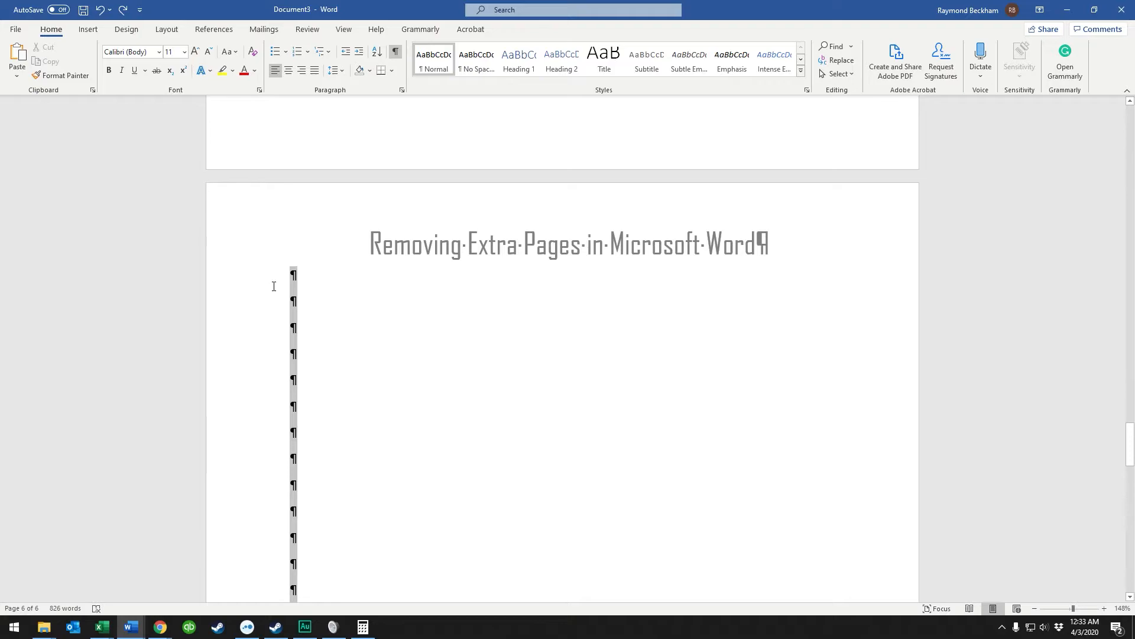
Step: Delete the selected empty paragraphs down to four pages, then undo back to six
key(Delete)
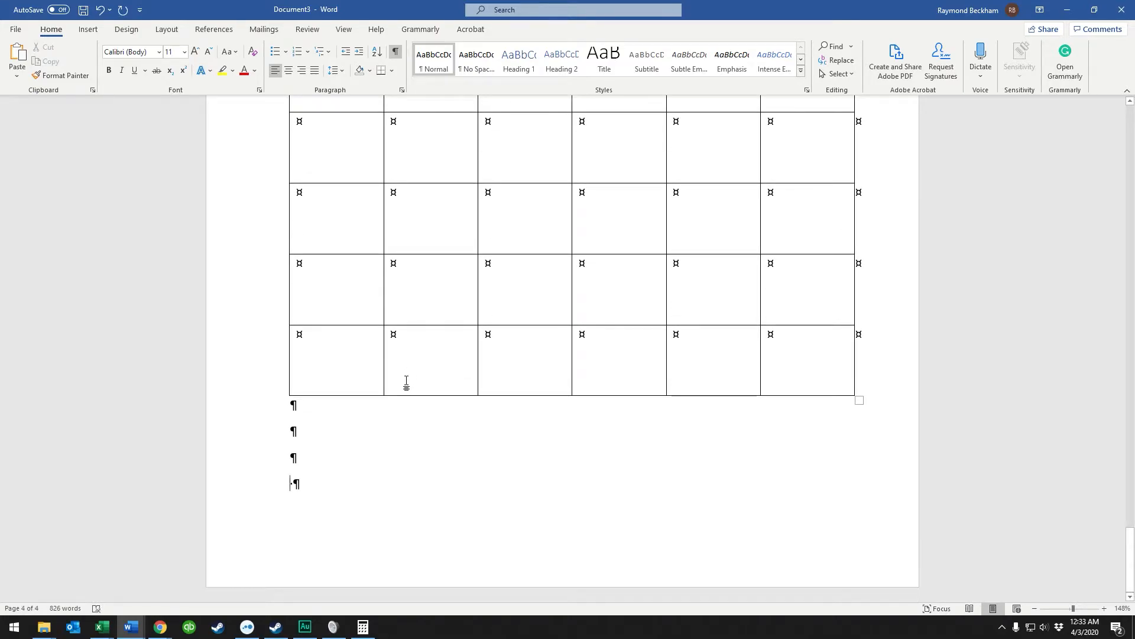
key(BackSpace)
key(BackSpace)
key(BackSpace)
key(Return)
key(Return)
key(Return)
key(Return)
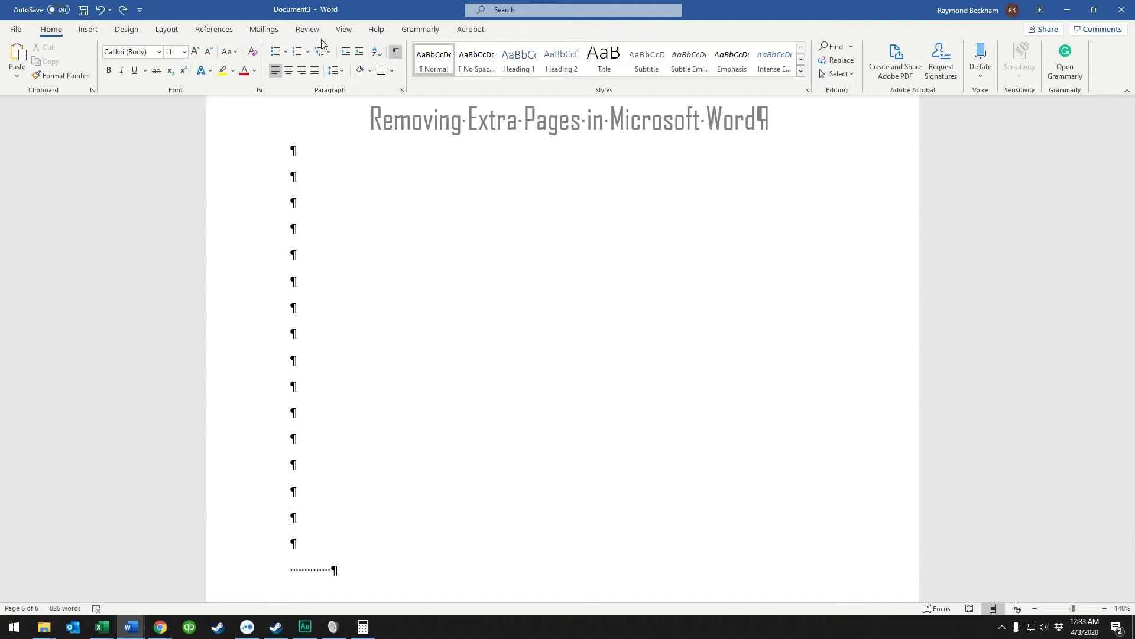
Step: Show the Navigation pane thumbnails and jump to pages 5 and 6
click(344, 28)
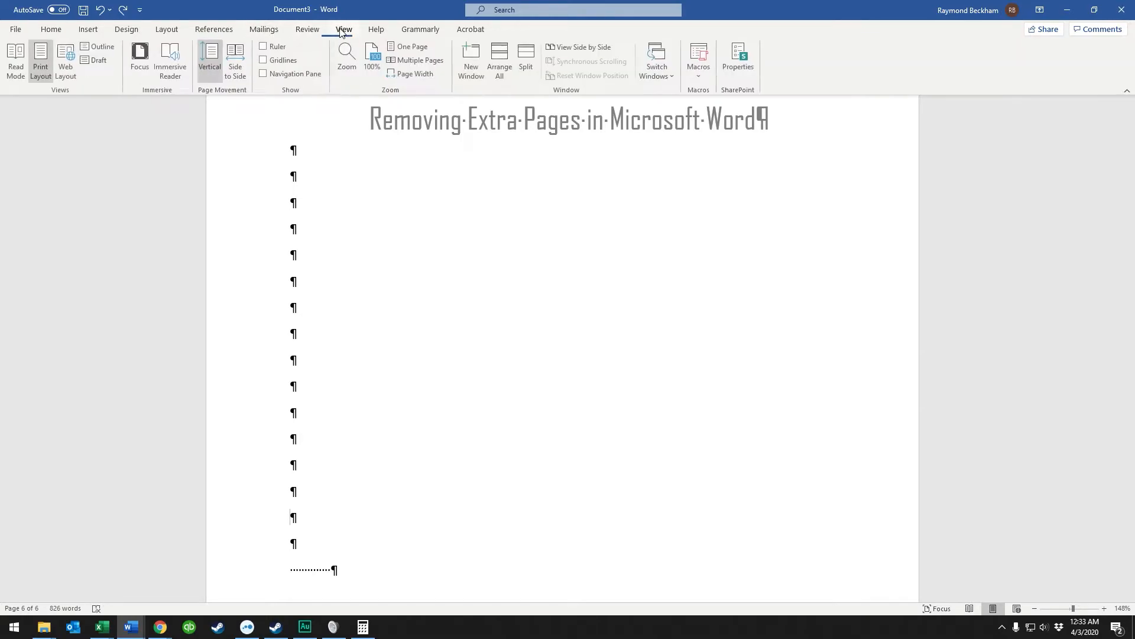
click(289, 75)
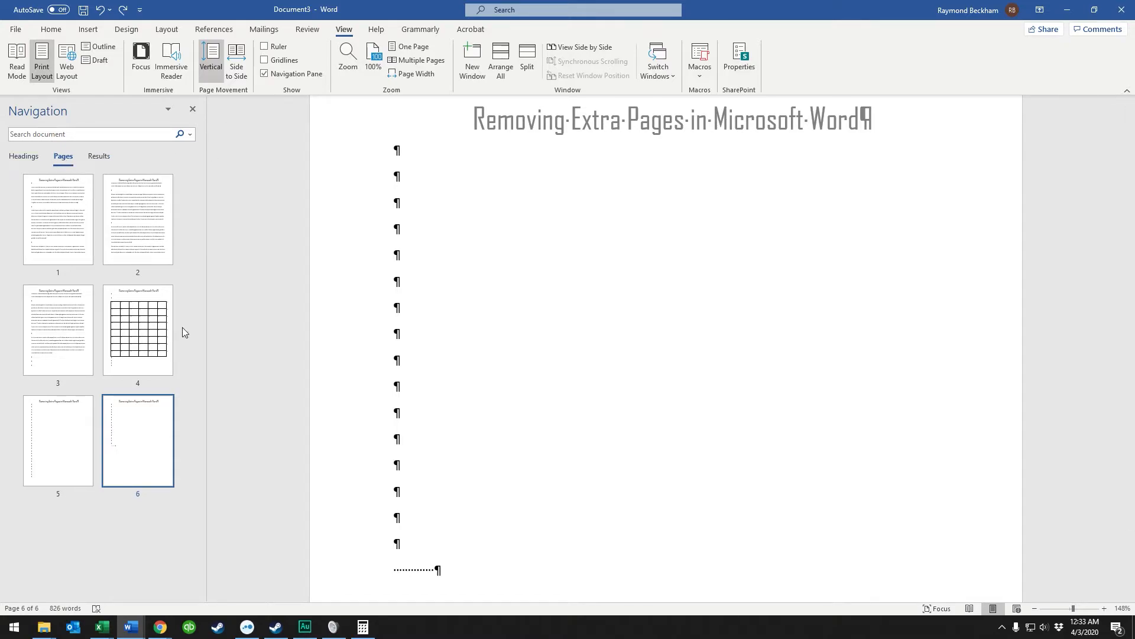
click(66, 433)
click(133, 440)
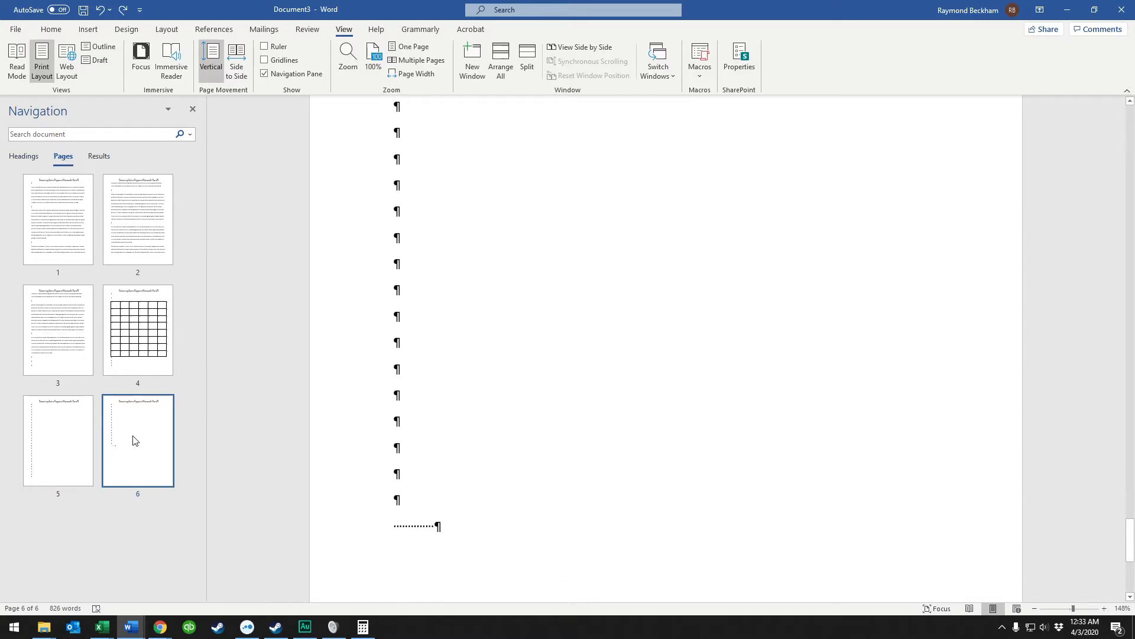
Step: Backspace away the empty paragraphs and page break until pages 5 and 6 disappear
key(BackSpace)
key(BackSpace)
key(BackSpace)
key(BackSpace)
key(BackSpace)
key(BackSpace)
key(BackSpace)
key(BackSpace)
key(BackSpace)
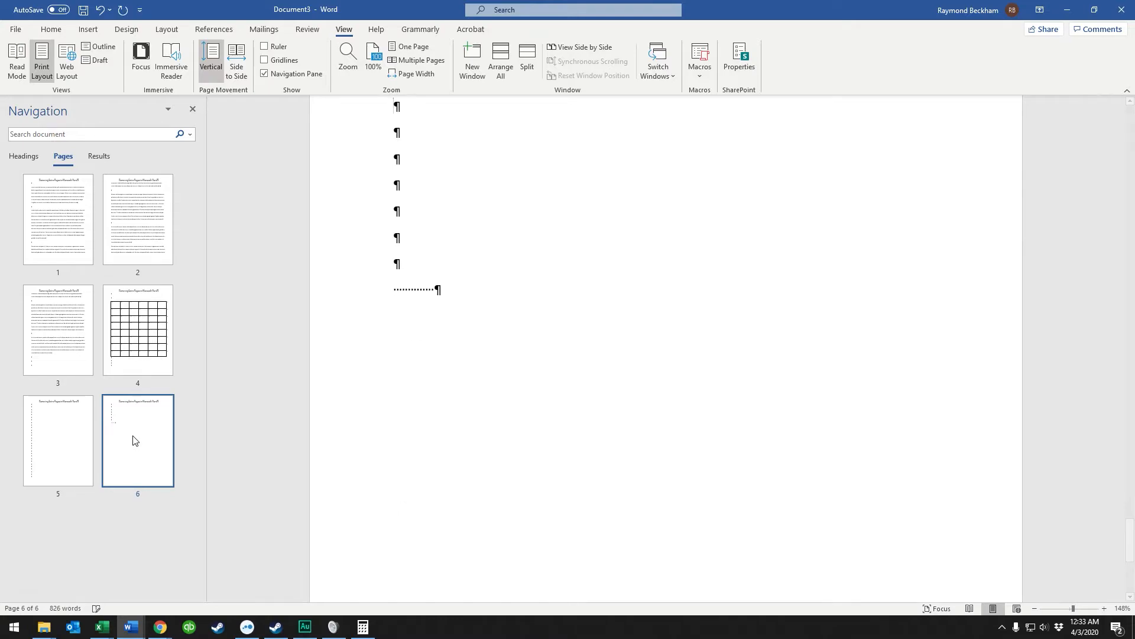
key(BackSpace)
key(BackSpace)
key(BackSpace)
key(BackSpace)
key(BackSpace)
key(BackSpace)
key(BackSpace)
key(BackSpace)
key(BackSpace)
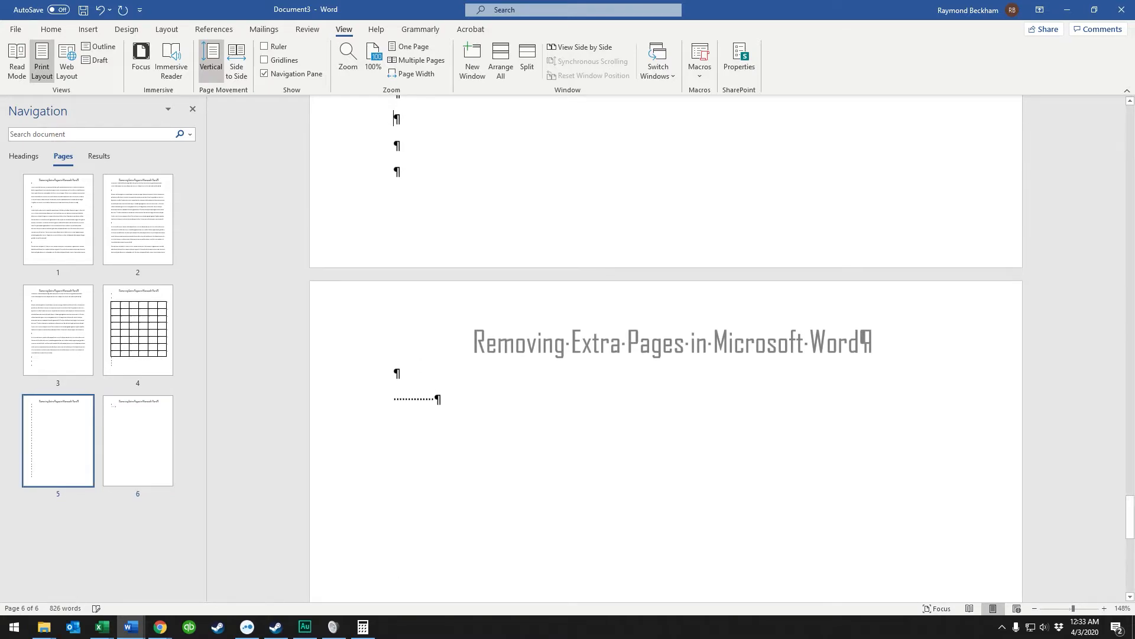
key(BackSpace)
key(BackSpace)
key(BackSpace)
key(BackSpace)
key(BackSpace)
key(BackSpace)
key(BackSpace)
key(BackSpace)
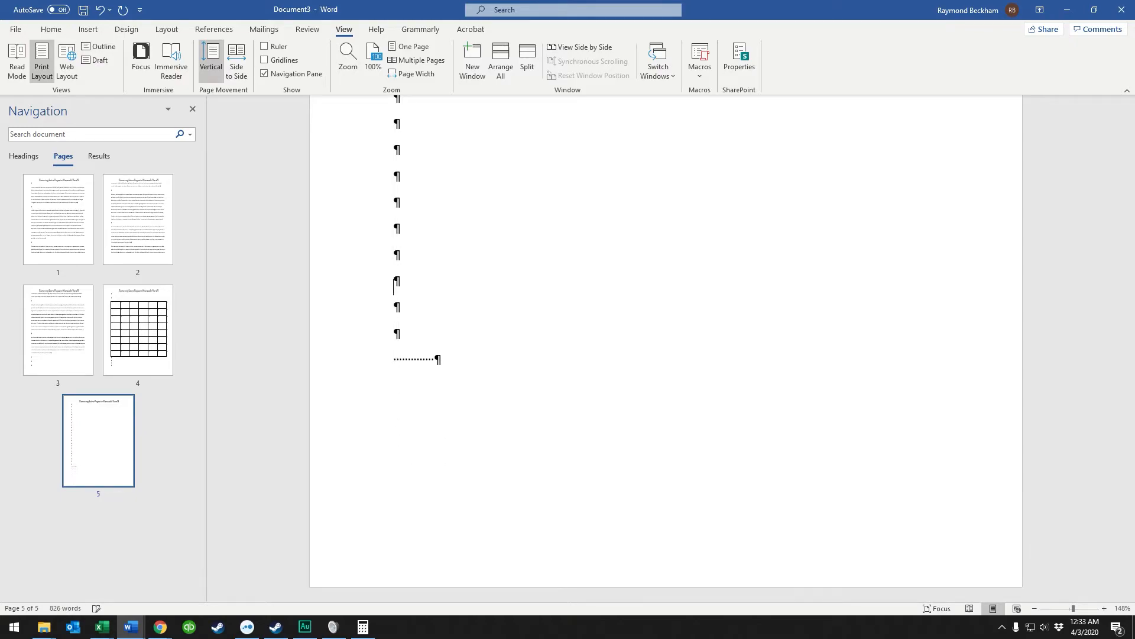
key(BackSpace)
key(BackSpace)
key(BackSpace)
key(BackSpace)
key(BackSpace)
key(BackSpace)
key(BackSpace)
key(BackSpace)
key(BackSpace)
key(BackSpace)
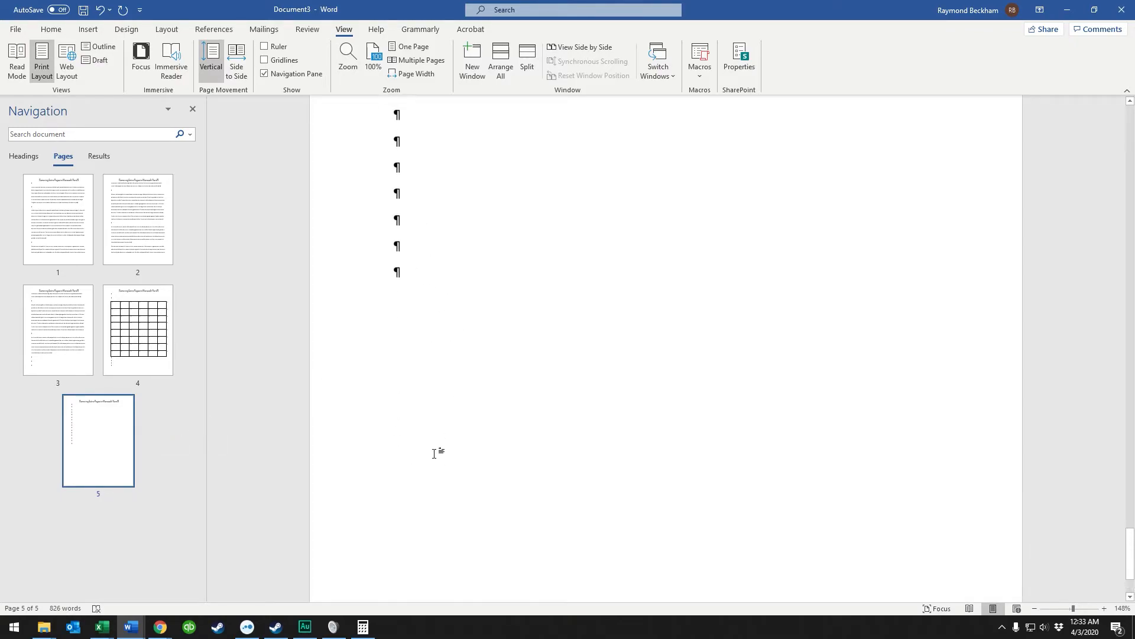
key(BackSpace)
key(BackSpace)
key(BackSpace)
key(BackSpace)
key(BackSpace)
key(BackSpace)
key(BackSpace)
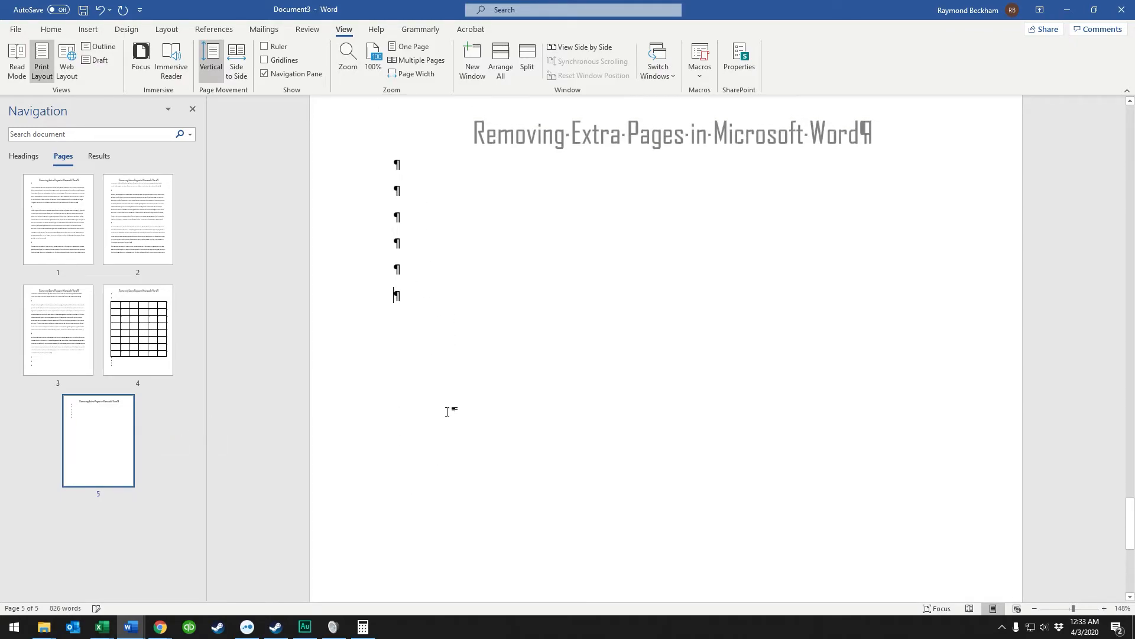
key(BackSpace)
key(BackSpace)
key(BackSpace)
key(BackSpace)
key(BackSpace)
key(BackSpace)
key(BackSpace)
key(BackSpace)
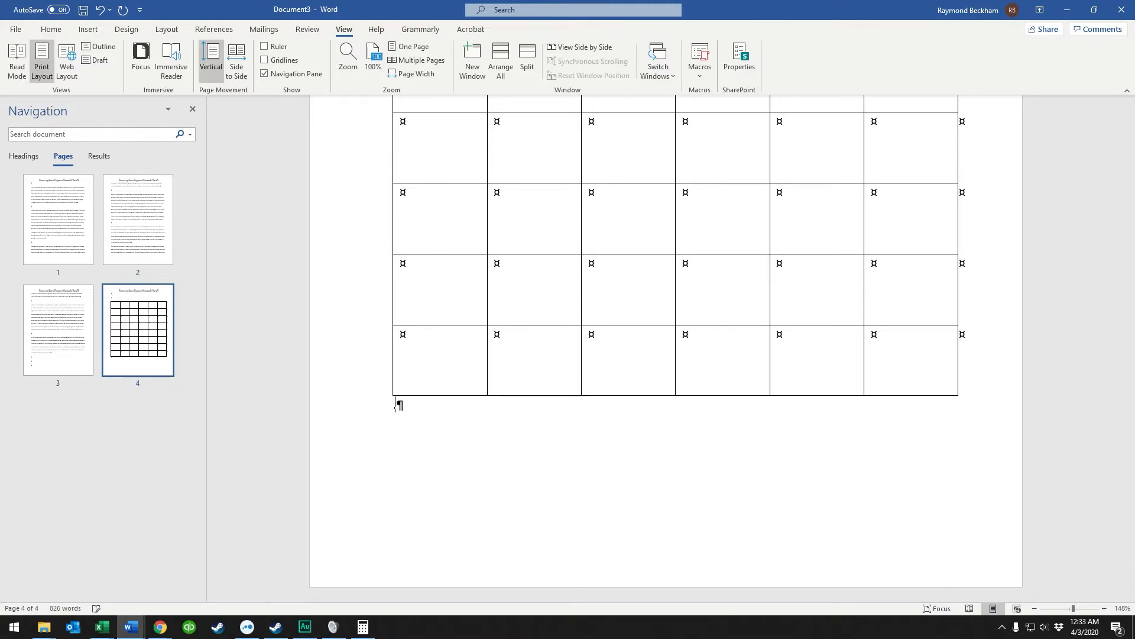
Step: Remove the stray character before the final paragraph mark and return into the table
key(BackSpace)
drag(395, 396, 396, 483)
click(590, 364)
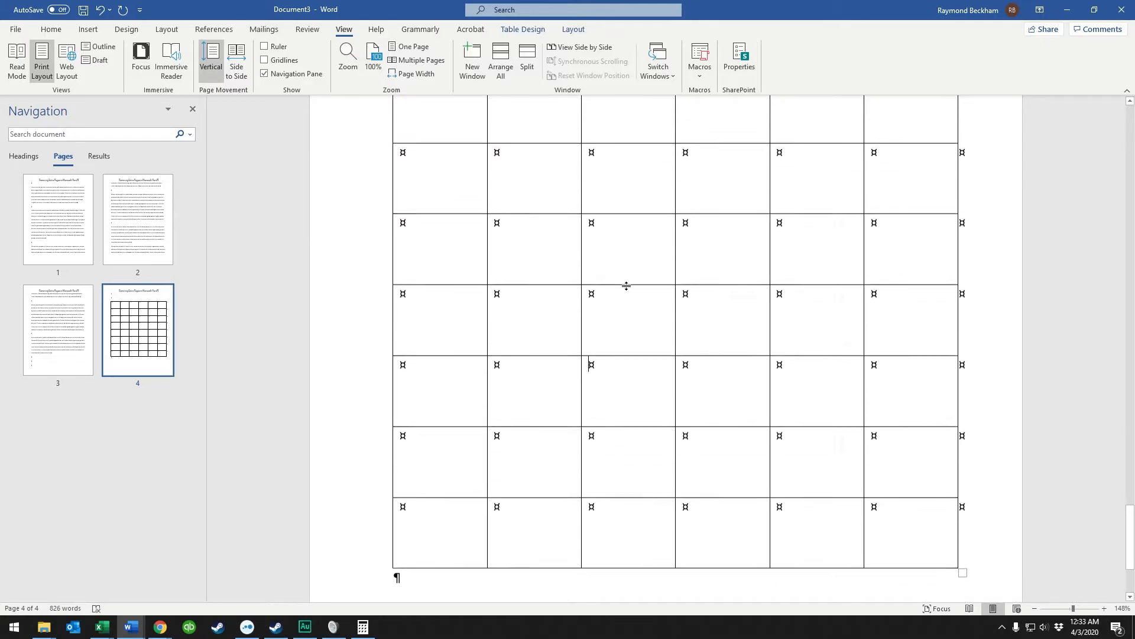
scroll(627, 285, up, 2)
scroll(577, 222, down, 3)
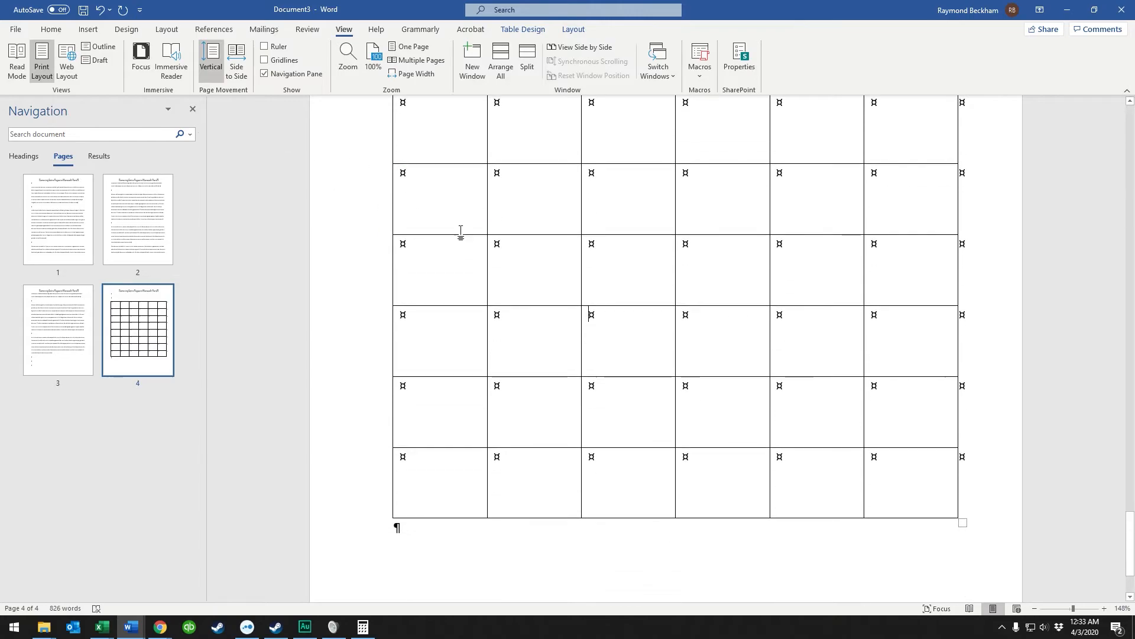
scroll(460, 232, down, 1)
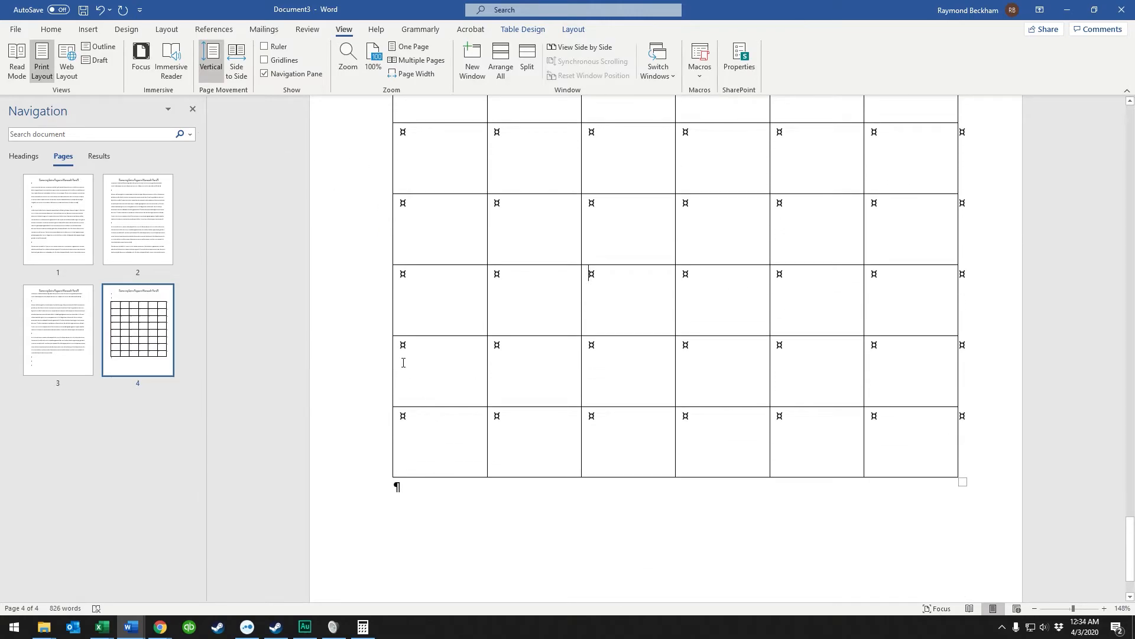
Step: Hide formatting marks and stretch the table taller, pushing content onto a fifth page
click(49, 30)
click(395, 52)
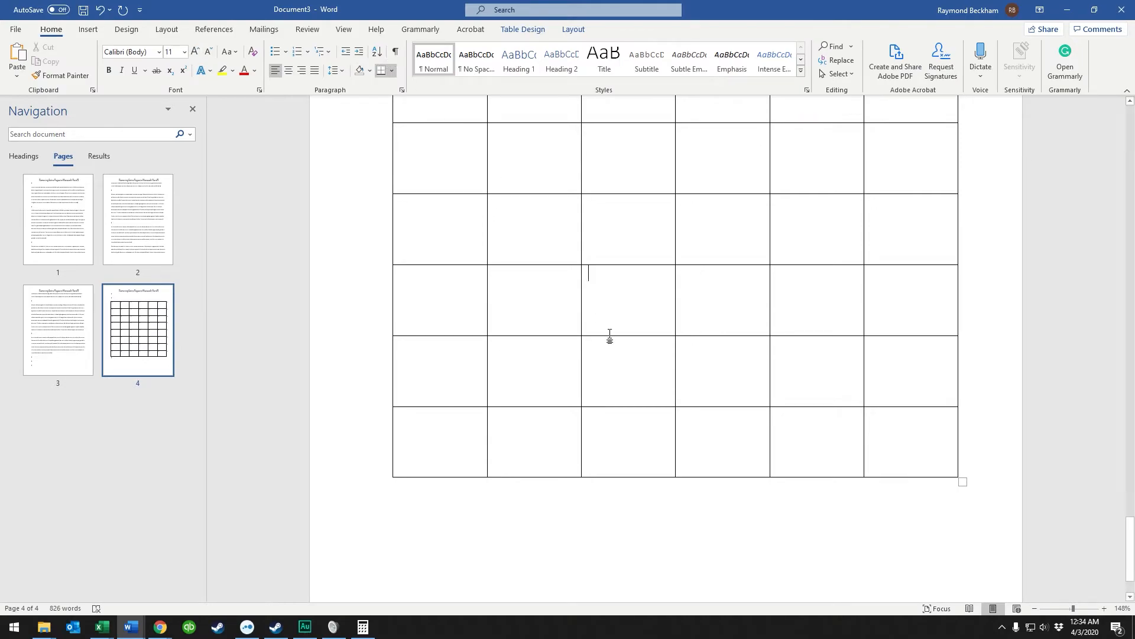
scroll(610, 337, down, 2)
drag(964, 398, 962, 502)
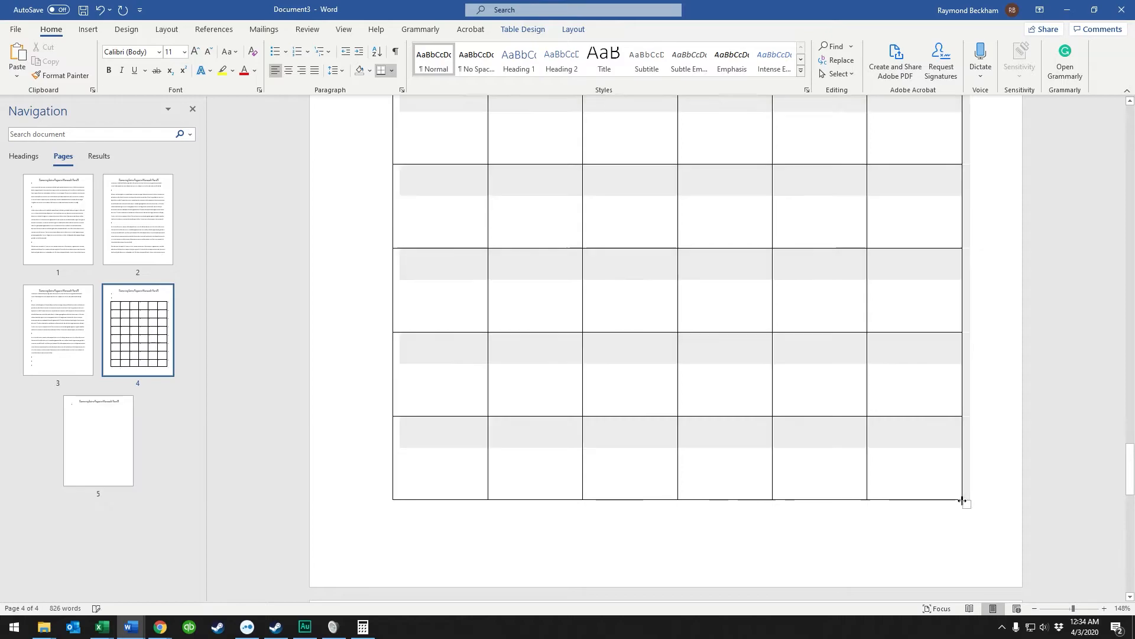
scroll(941, 426, down, 5)
scroll(914, 326, up, 3)
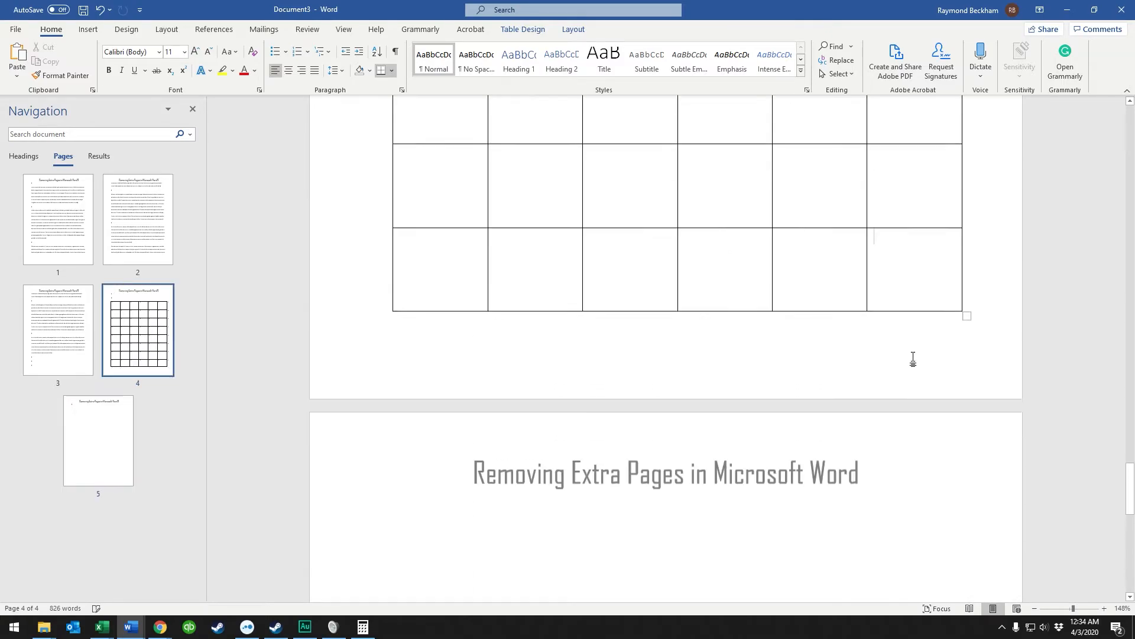
scroll(913, 355, down, 5)
Step: Inspect the new fifth page via its thumbnail and return the cursor into the table
click(826, 391)
scroll(826, 391, up, 1)
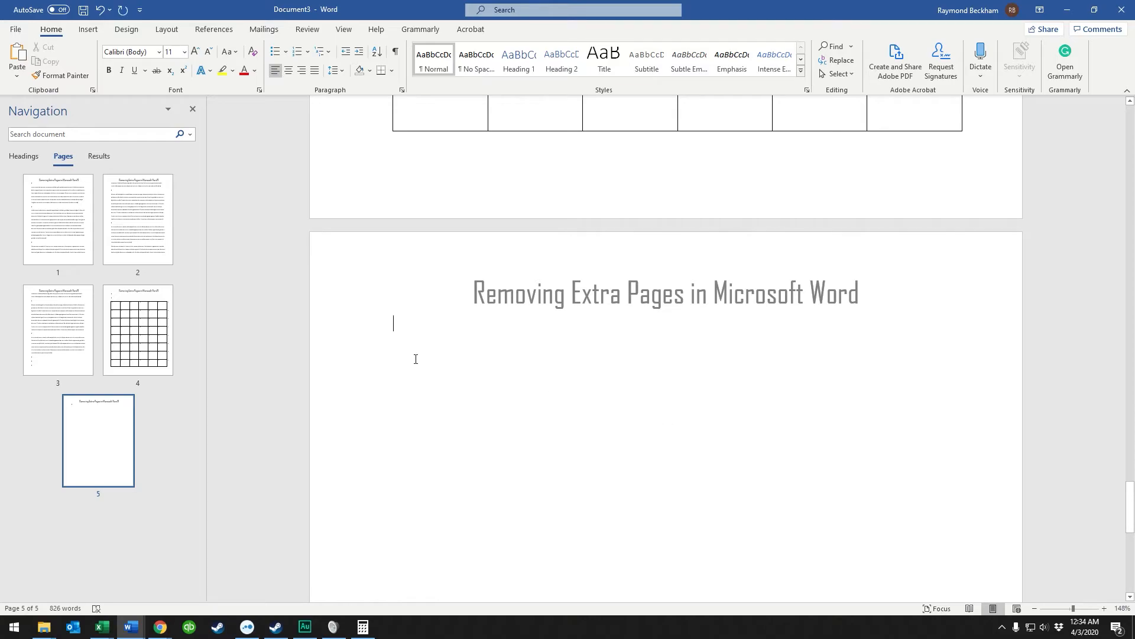
click(99, 447)
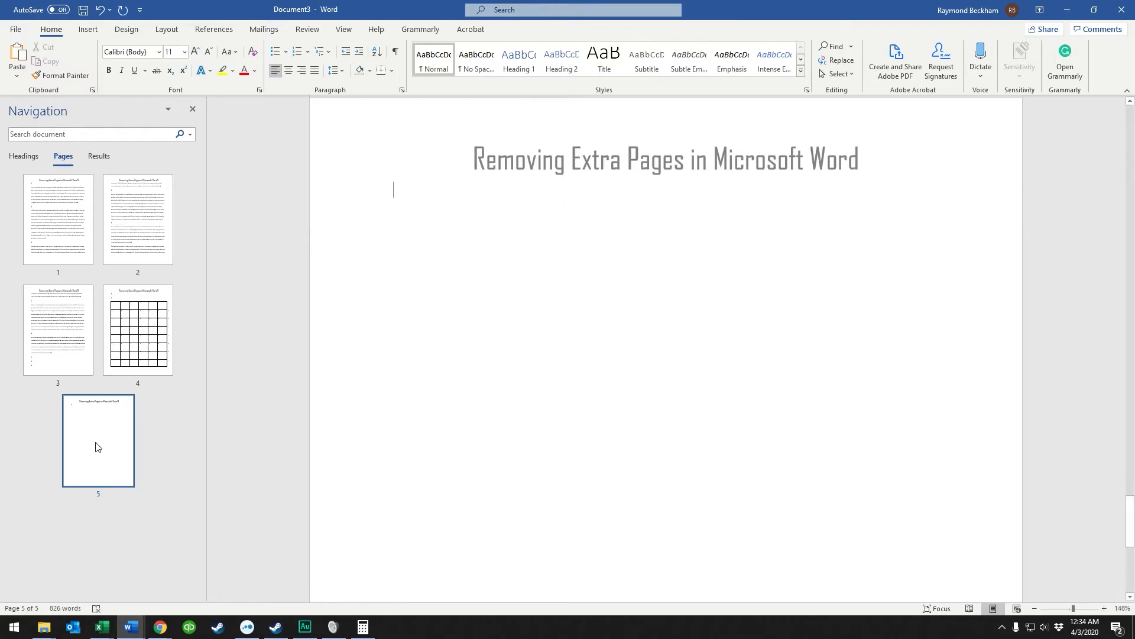
scroll(621, 266, down, 1)
scroll(470, 223, up, 1)
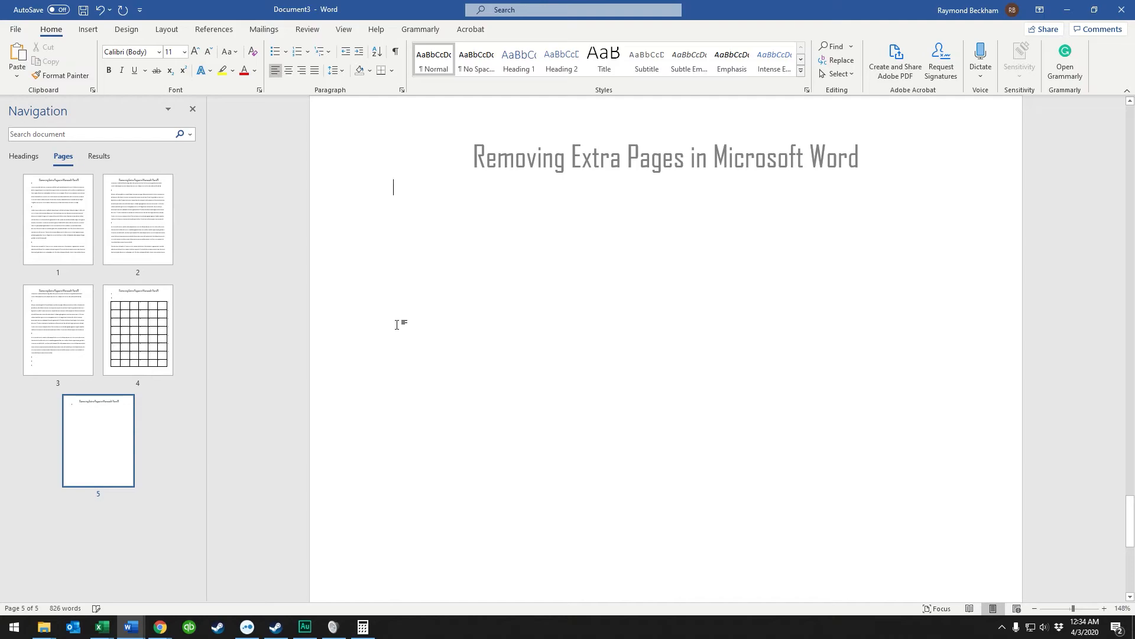
scroll(396, 324, up, 2)
click(645, 271)
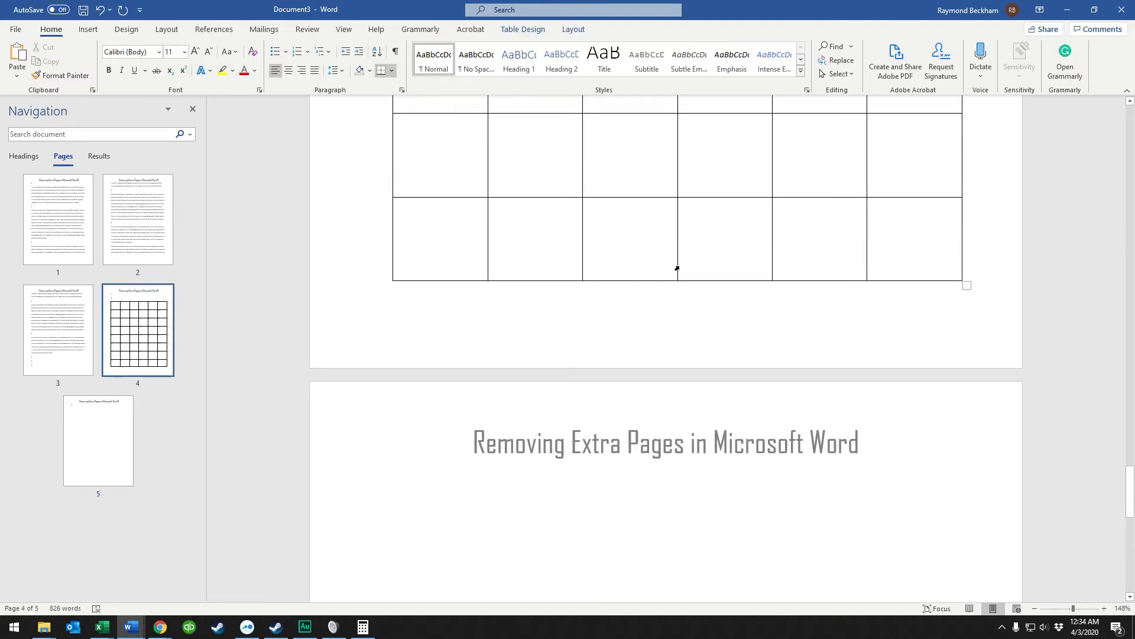
scroll(676, 268, up, 1)
scroll(772, 319, up, 1)
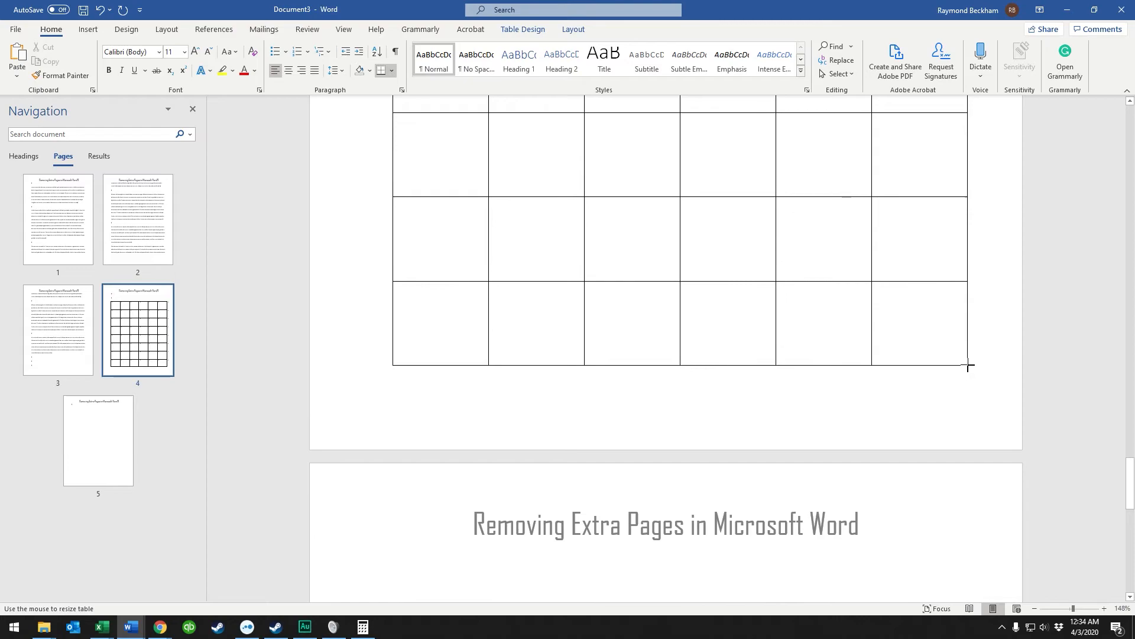
Step: Shrink the table from its bottom-right handle, checking the fifth page between drags
drag(967, 368, 967, 279)
click(777, 551)
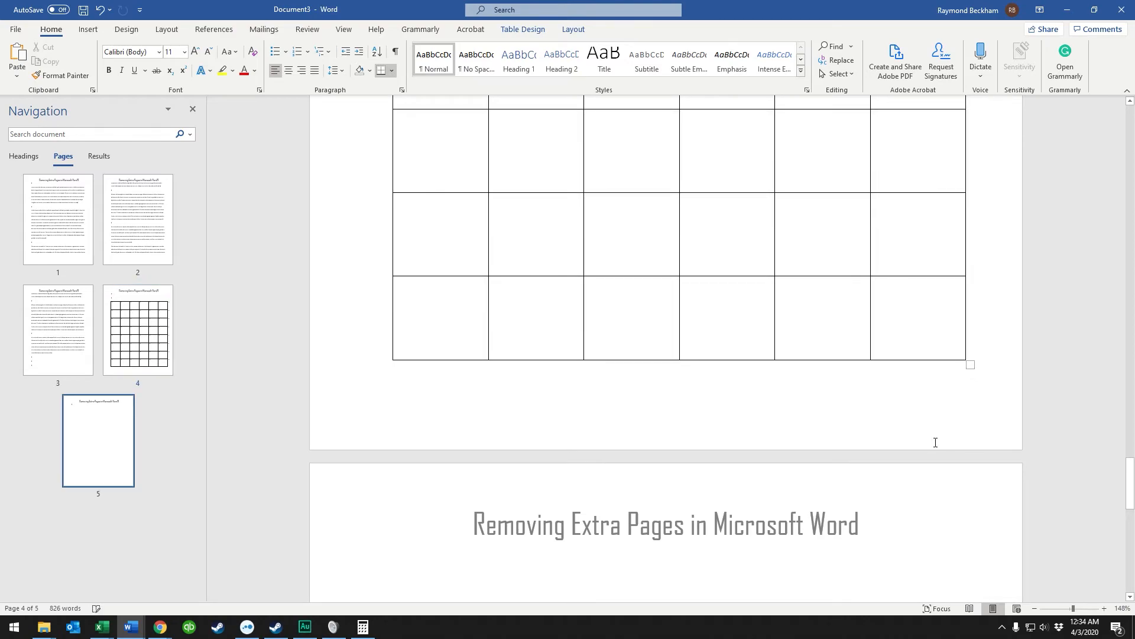
click(911, 342)
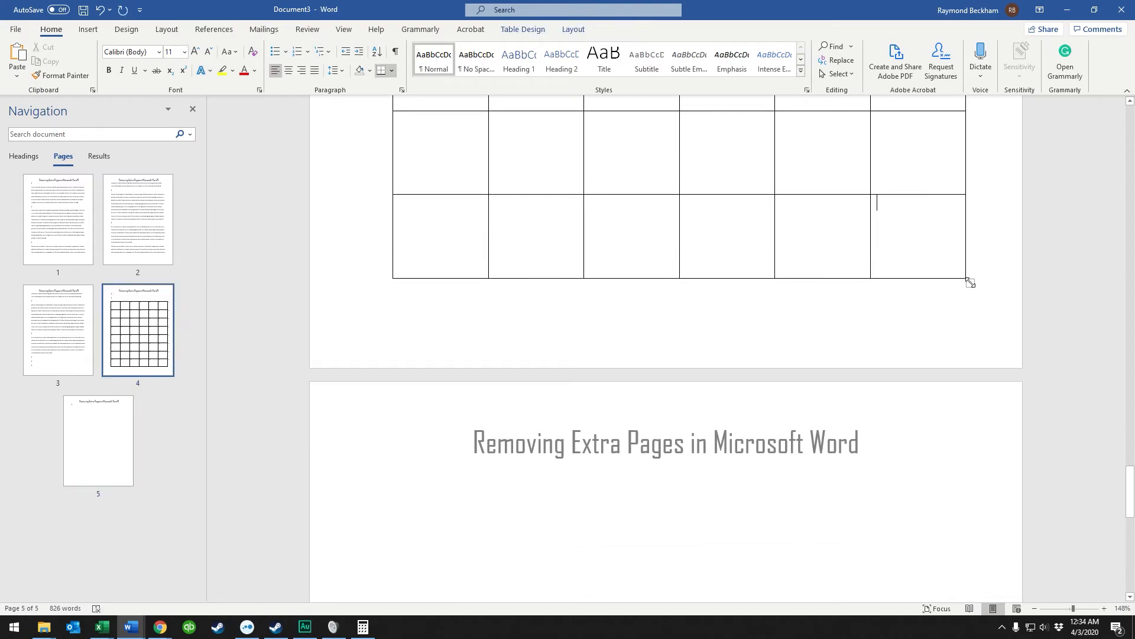
drag(967, 280, 967, 270)
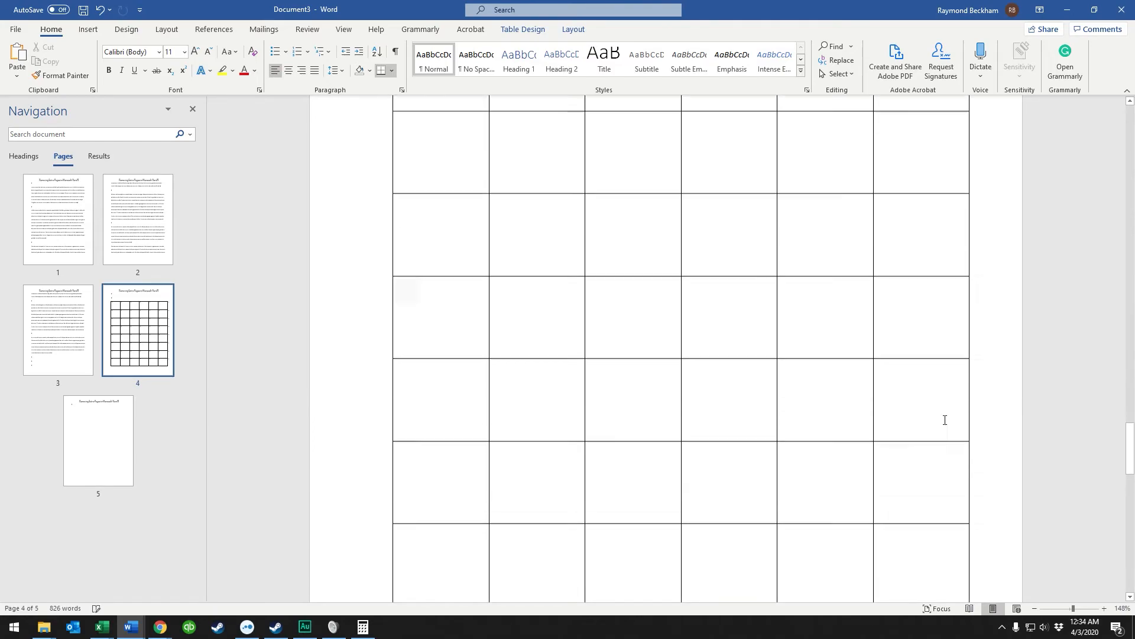
scroll(966, 295, down, 5)
scroll(949, 408, down, 5)
Step: Remove the leftover fifth page after the table so the document ends at four pages
click(825, 364)
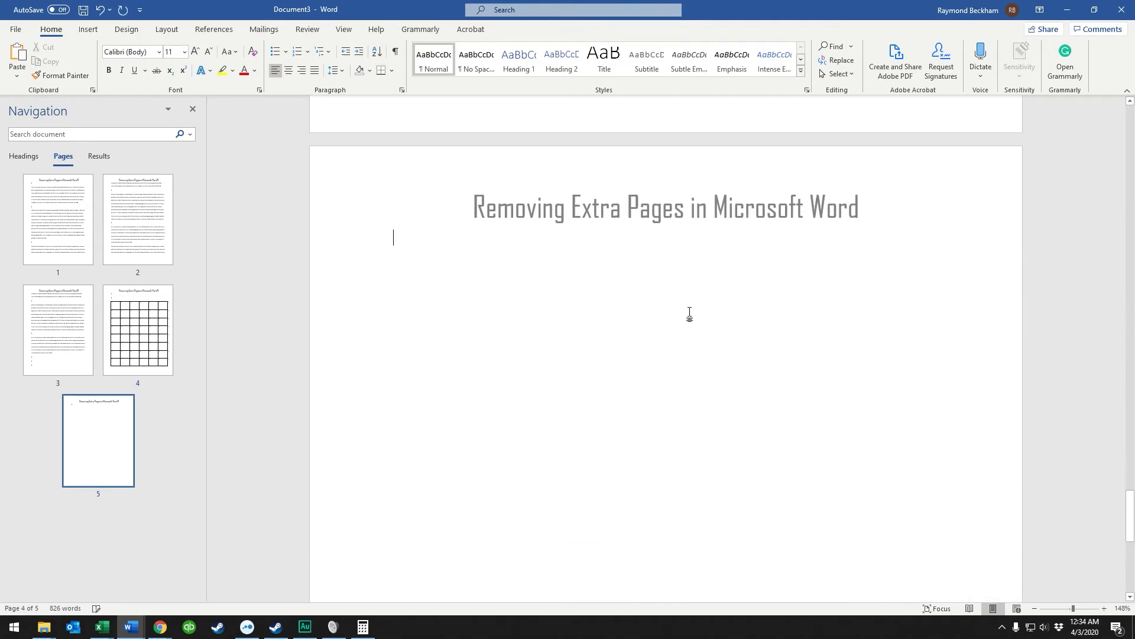
scroll(692, 315, up, 3)
click(704, 153)
scroll(704, 180, up, 2)
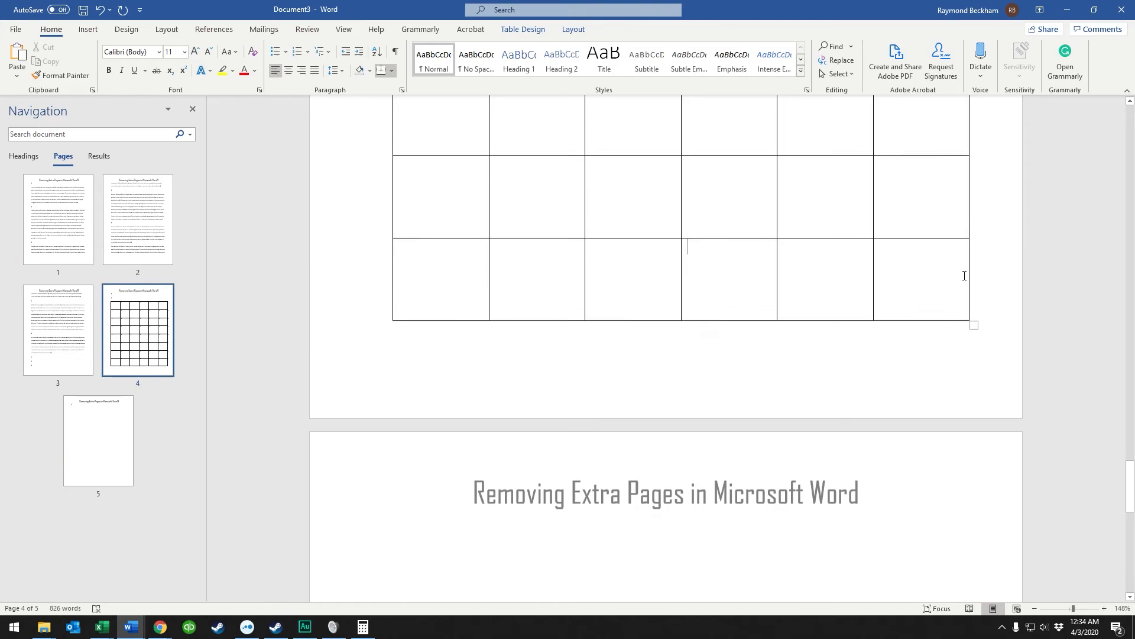
drag(971, 320, 969, 318)
key(Delete)
click(957, 466)
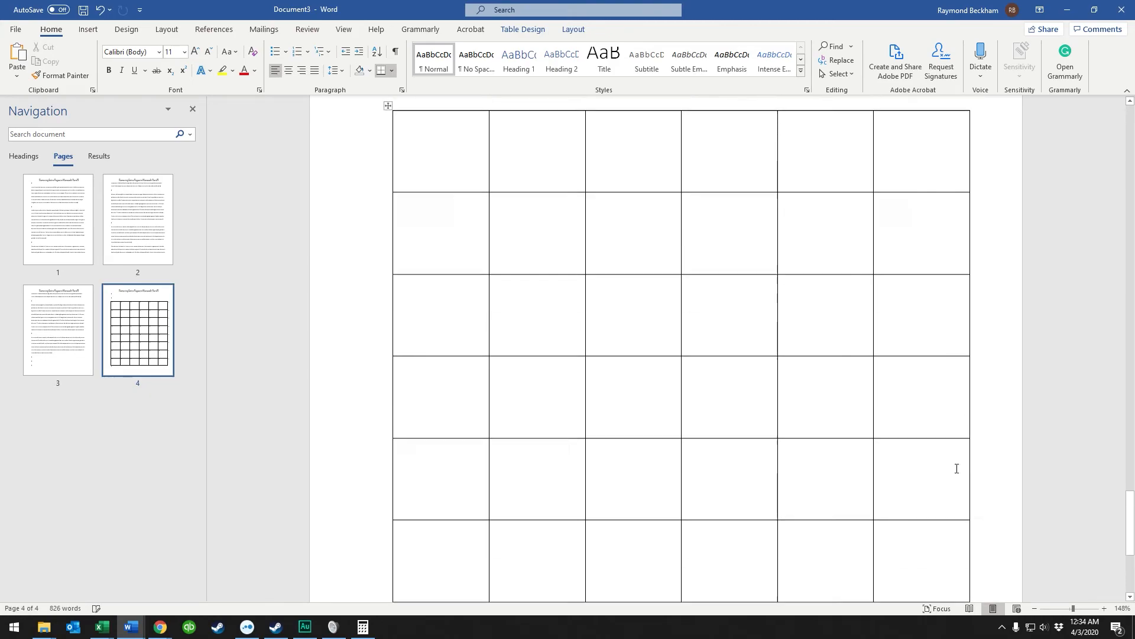
scroll(957, 466, up, 2)
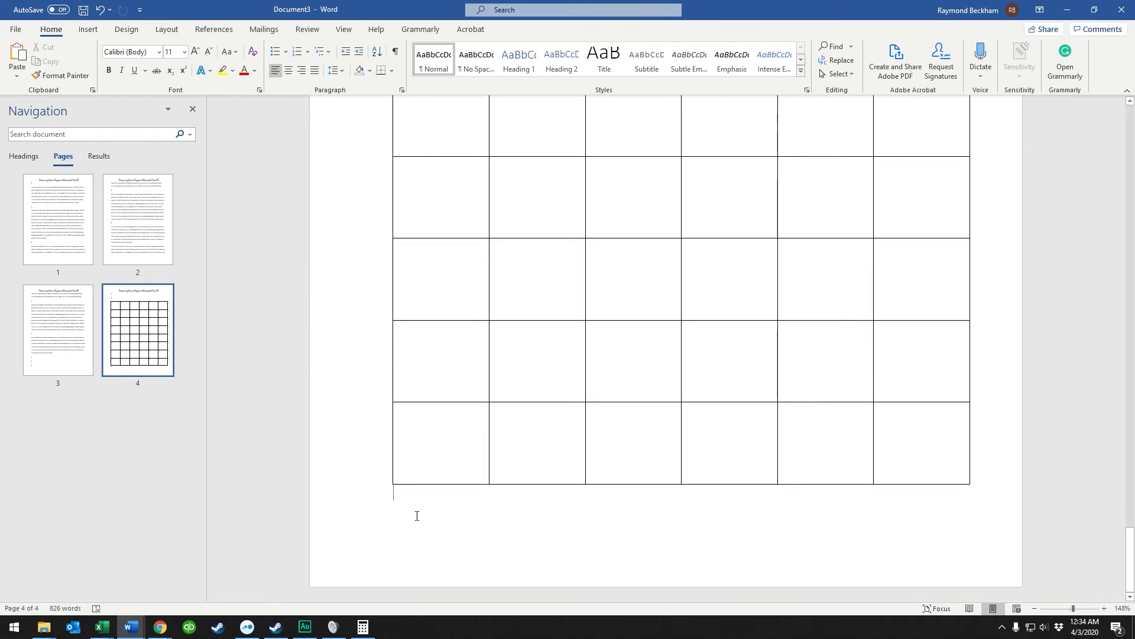
mouse_move(904, 483)
scroll(927, 553, up, 3)
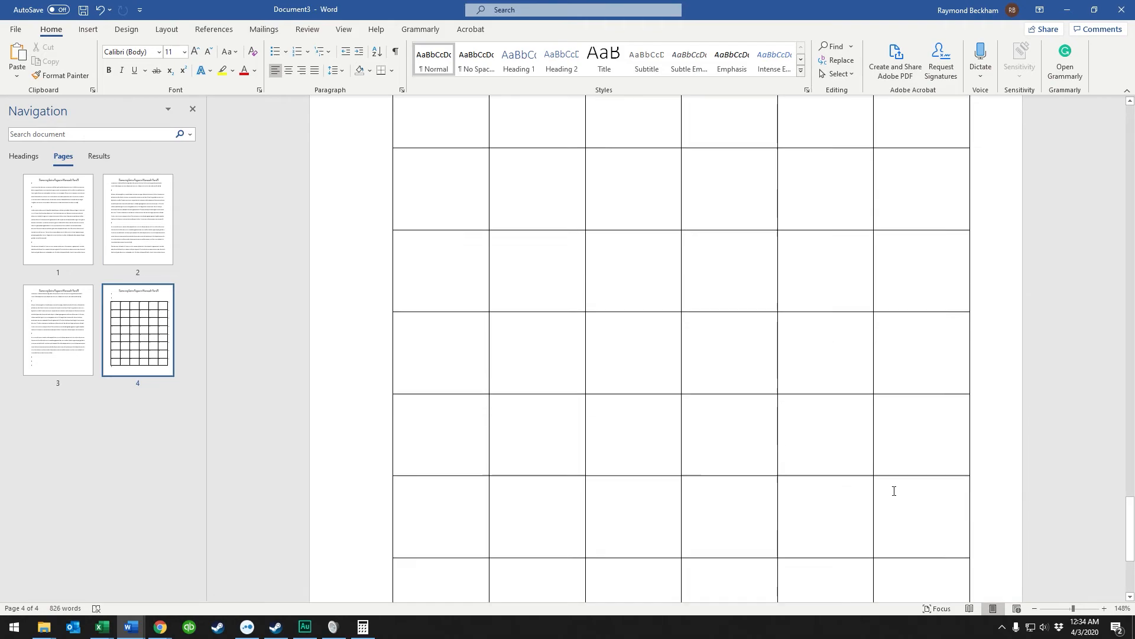
scroll(928, 533, up, 3)
scroll(887, 497, down, 3)
scroll(883, 491, down, 1)
scroll(882, 490, up, 2)
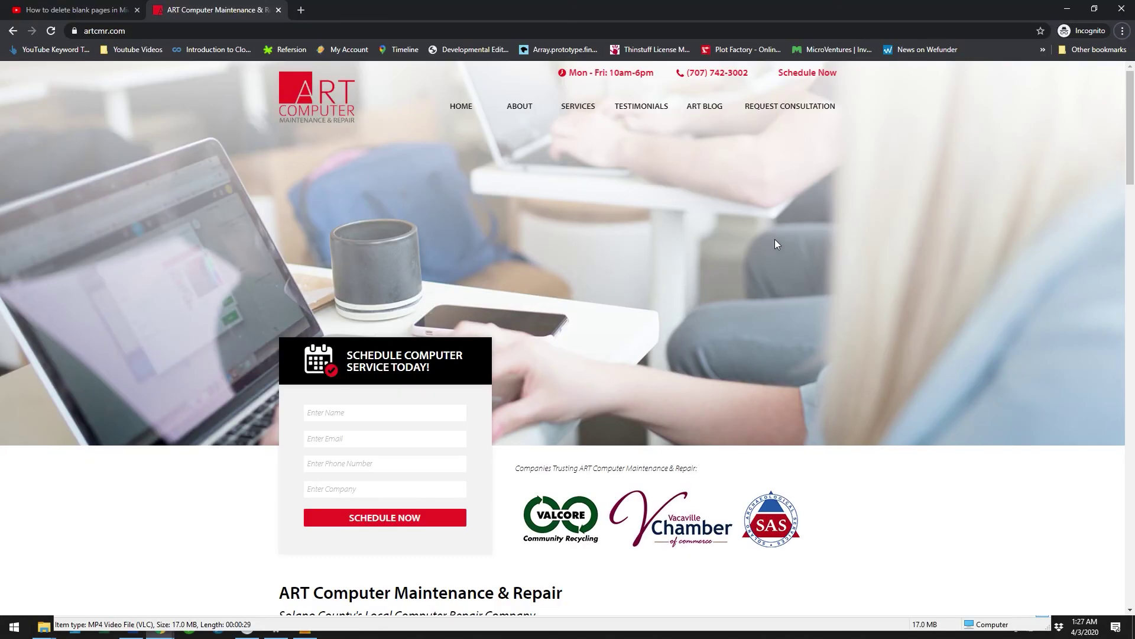
scroll(774, 239, down, 2)
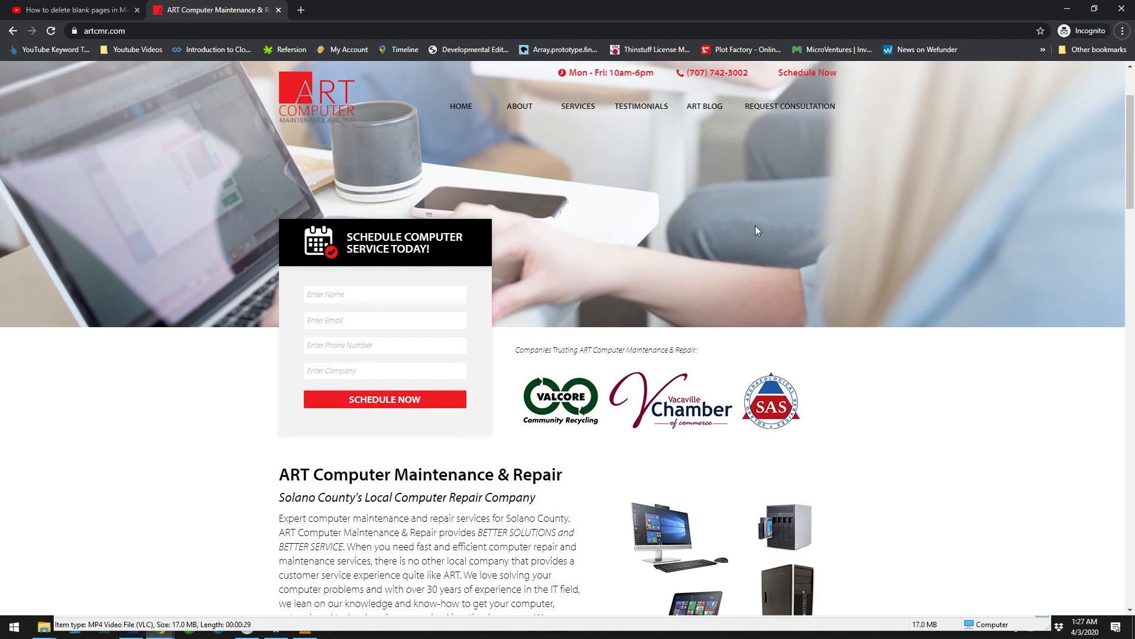
scroll(755, 225, down, 3)
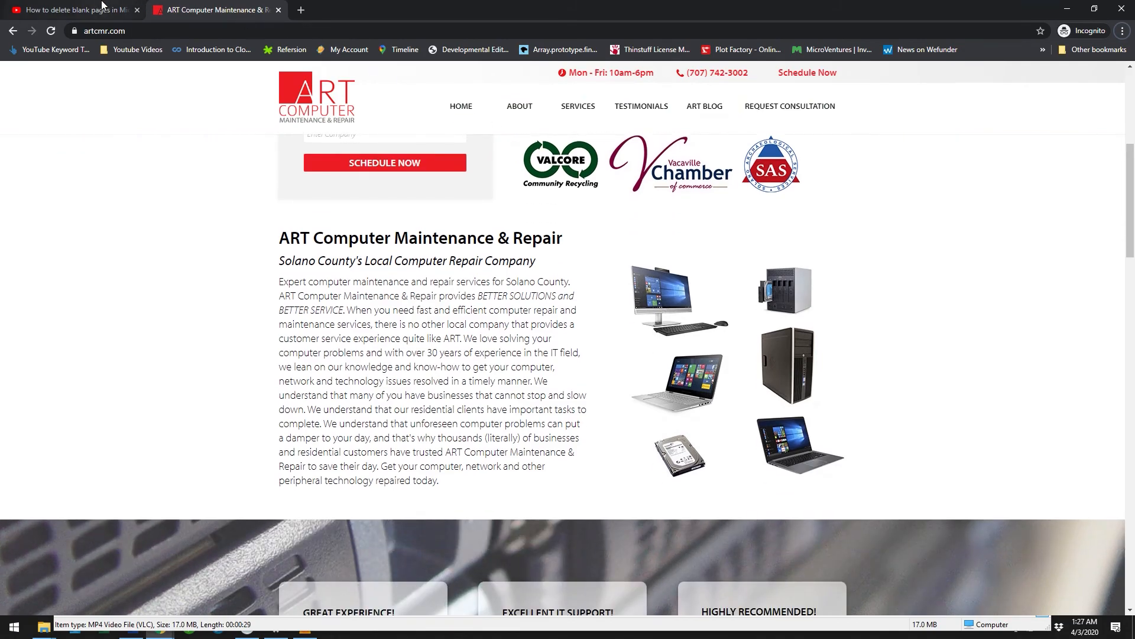
Step: Switch to the YouTube tutorial tab, subscribe to the channel and like the video
click(81, 10)
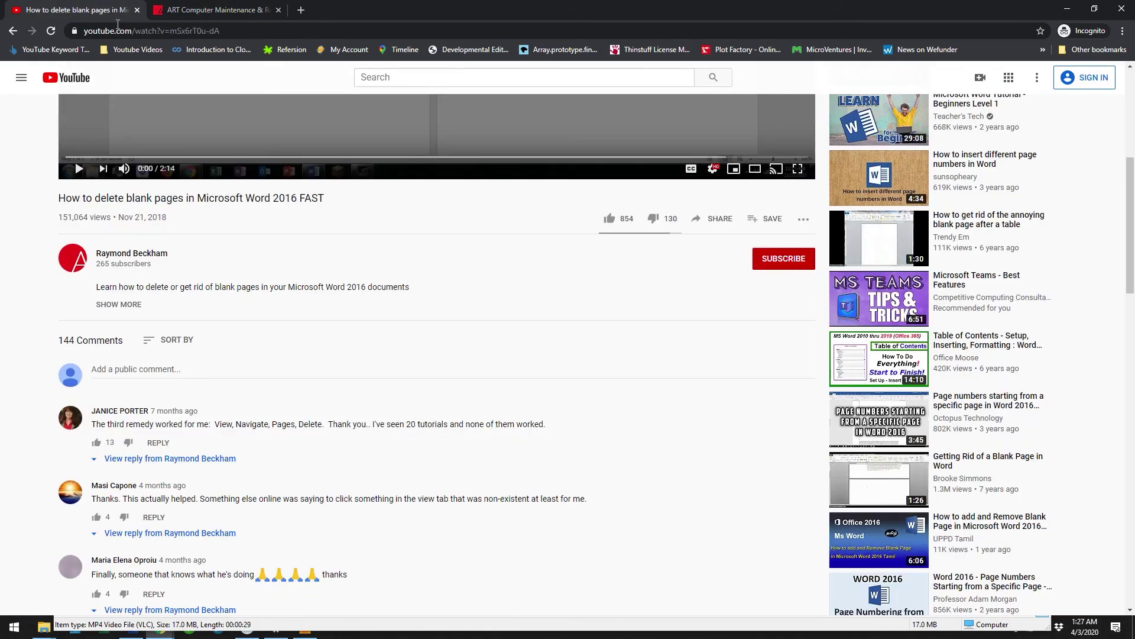
click(775, 262)
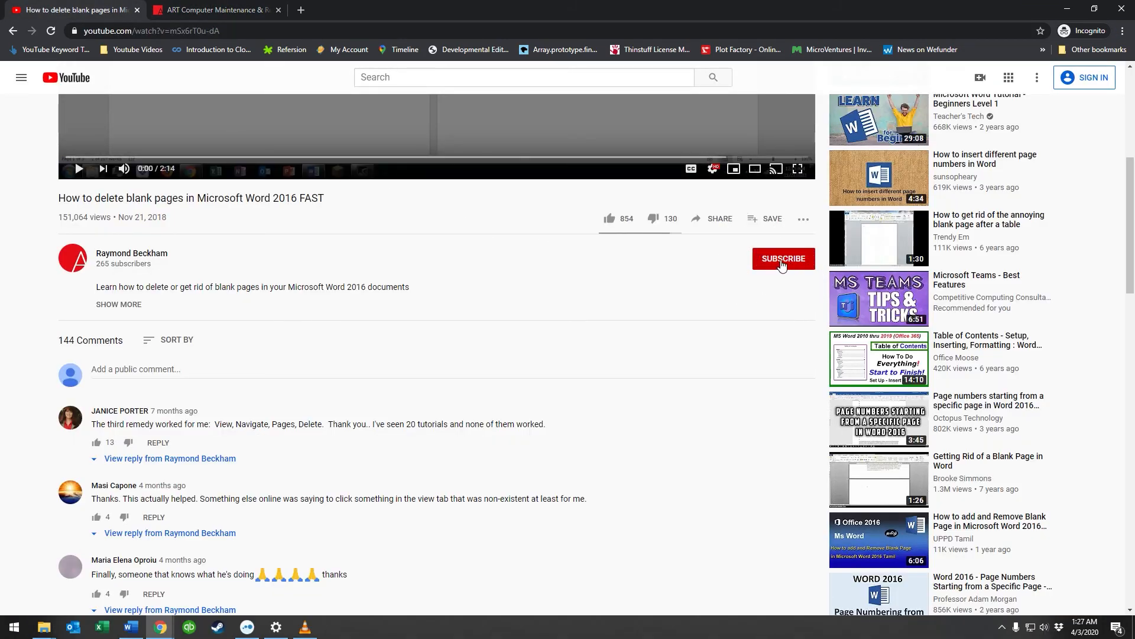
click(663, 220)
click(610, 219)
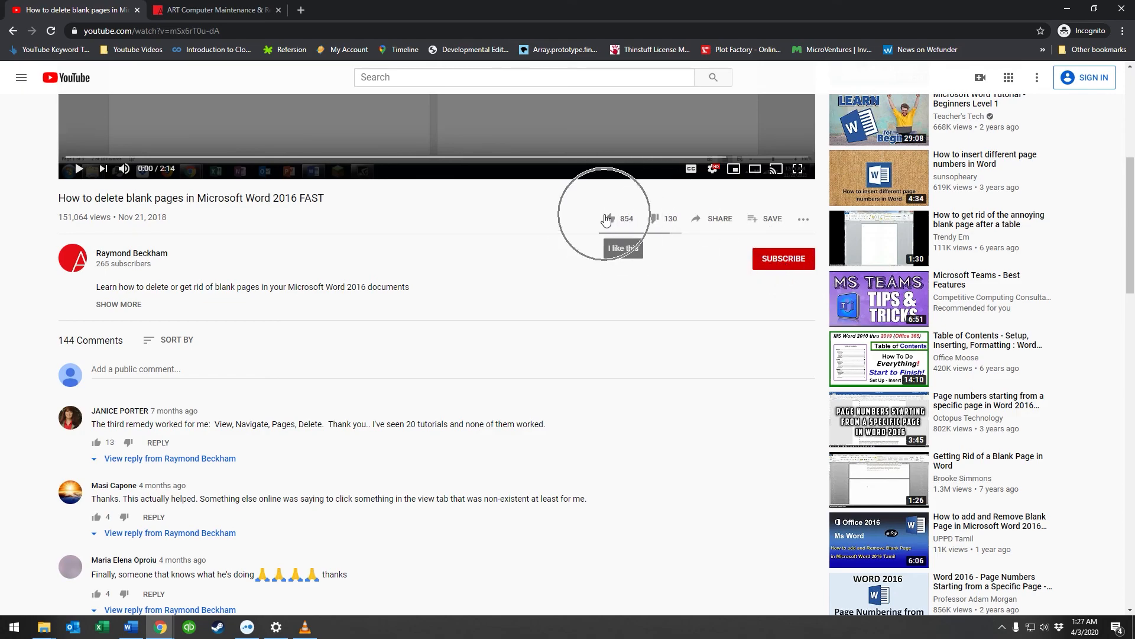